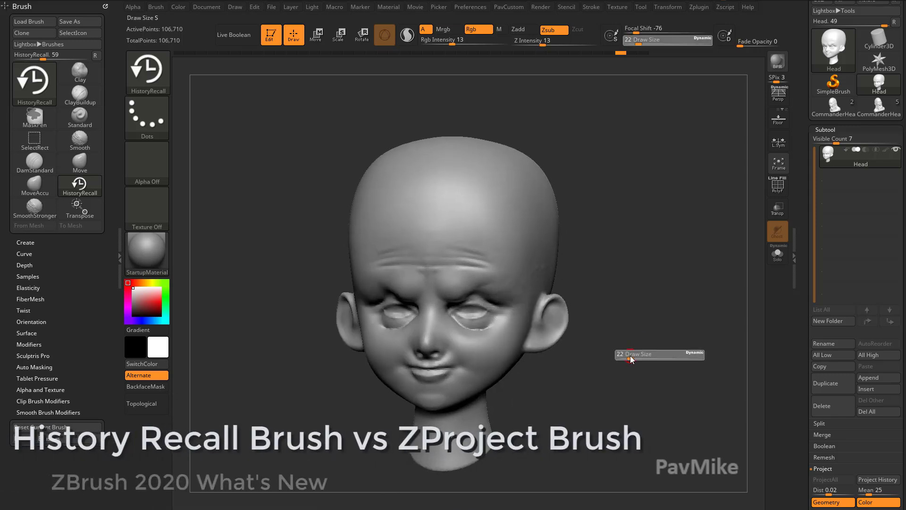
# Step: Drag the HistoryRecall brush's Draw Size down to 23
pyautogui.moveTo(591, 293); pyautogui.dragTo(656, 282)
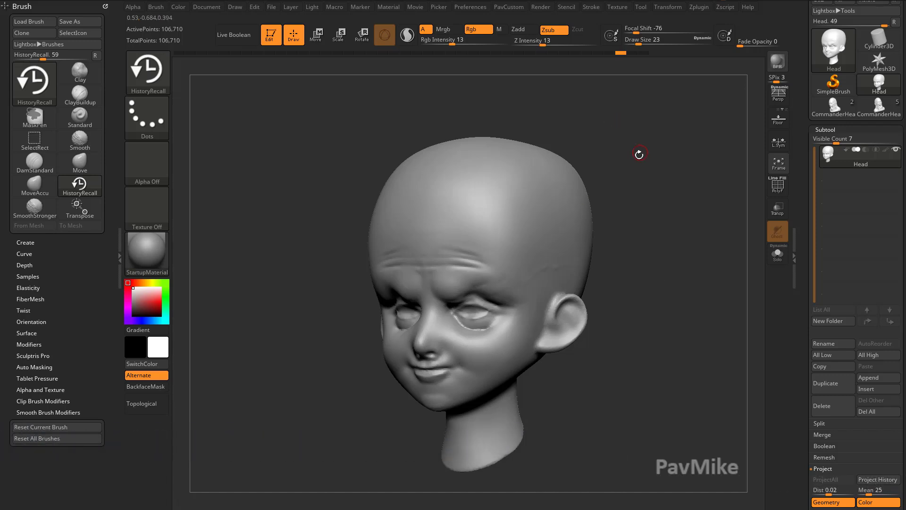
# Step: Load DemoAnimeHead.ZPR from LightBox's Project files without saving the previous project
pyautogui.press(',')
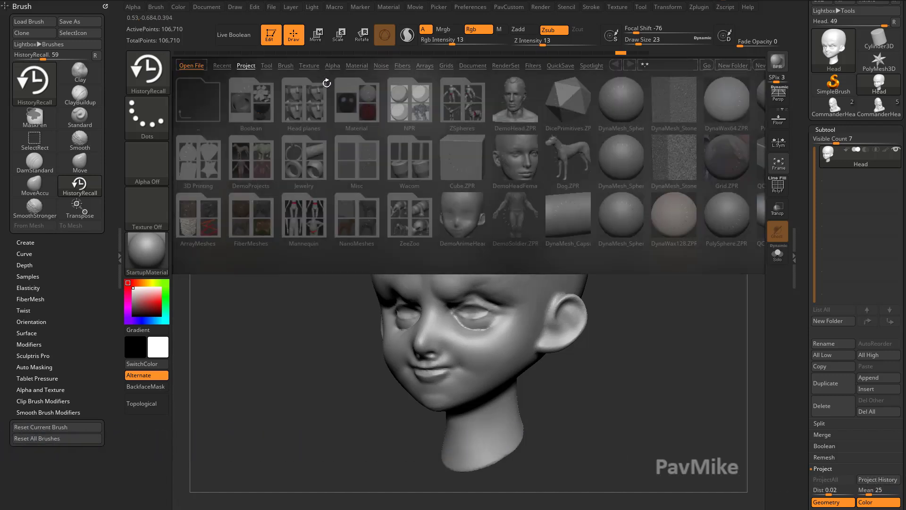
pyautogui.click(246, 66)
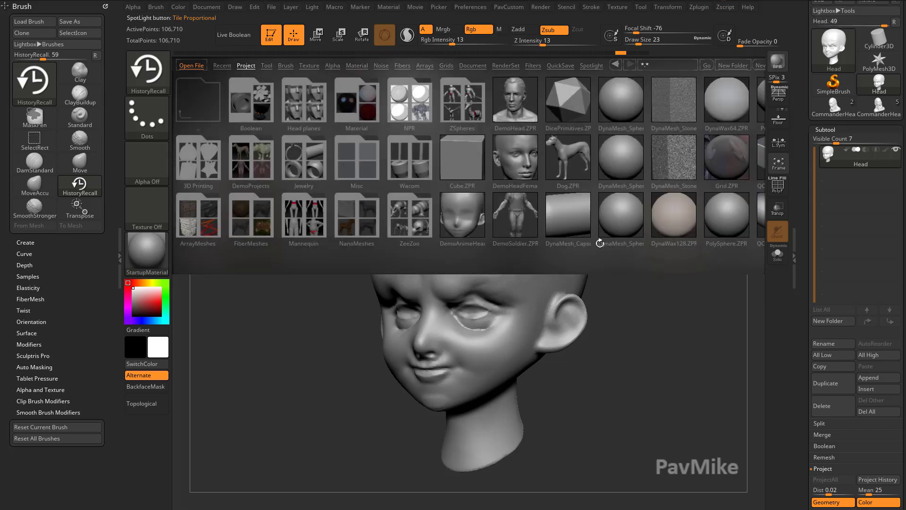
pyautogui.doubleClick(450, 209)
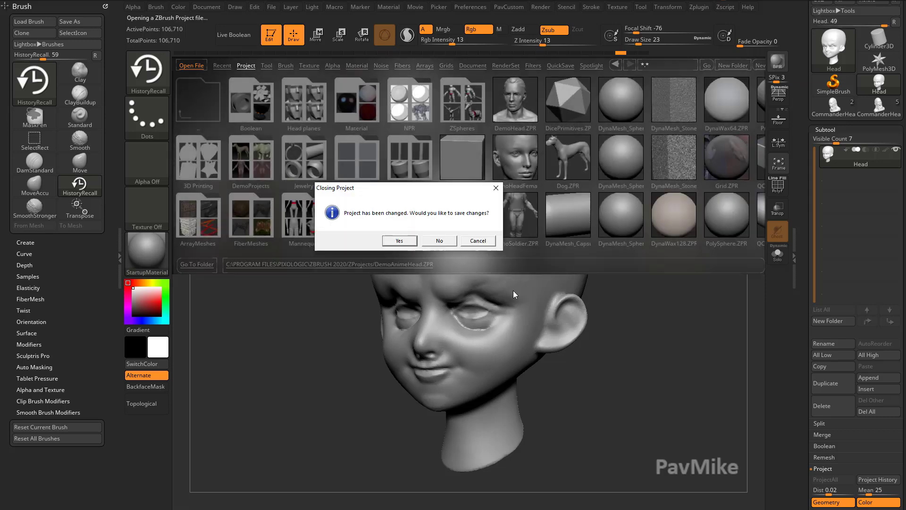
pyautogui.click(439, 241)
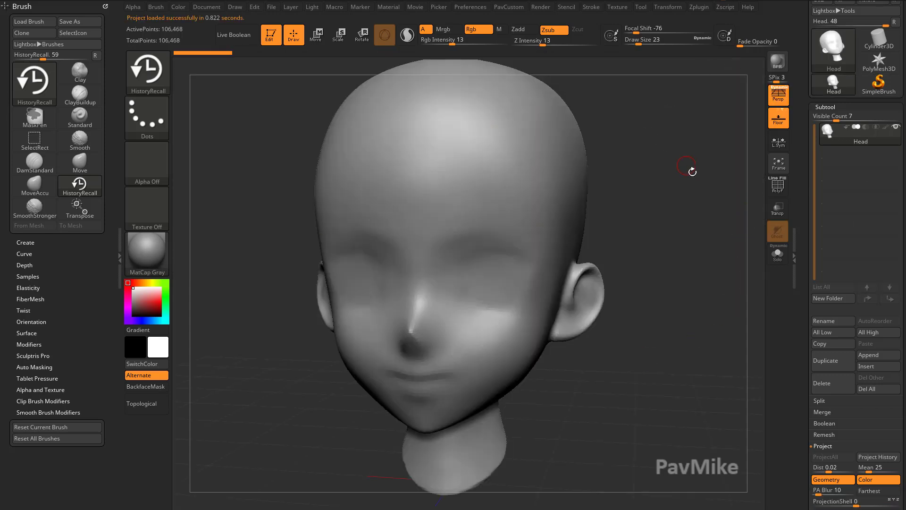
# Step: Turn off Persp, switch to the Standard brush and view the anime head from the front
pyautogui.moveTo(692, 171); pyautogui.dragTo(680, 162)
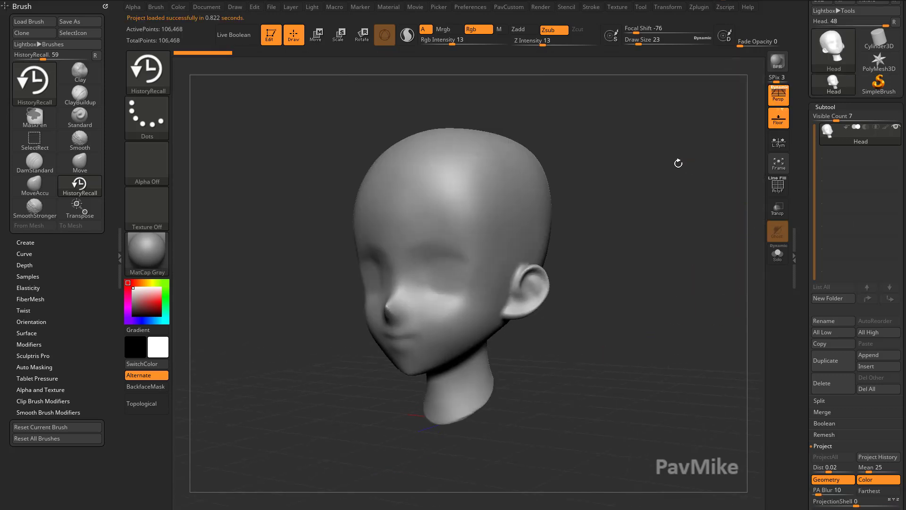
pyautogui.click(779, 94)
pyautogui.press('b')
pyautogui.press('s')
pyautogui.press('t')
pyautogui.moveTo(612, 233)
pyautogui.mouseDown()
pyautogui.moveTo(639, 233)
pyautogui.moveTo(643, 269)
pyautogui.moveTo(664, 253)
pyautogui.moveTo(756, 248)
pyautogui.mouseUp()
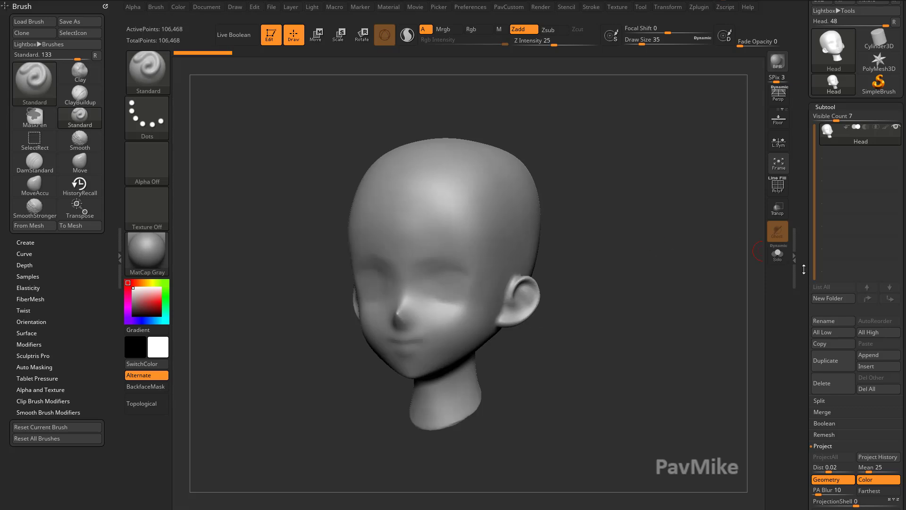
# Step: Append a Sphere3D subtool and make it transparent to reveal the head
pyautogui.scroll(-1, 804, 270)
pyautogui.click(871, 343)
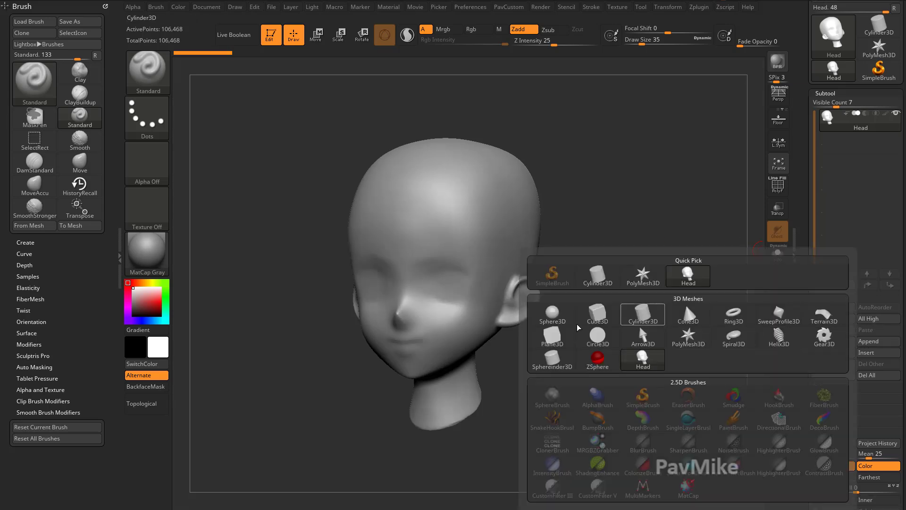
pyautogui.click(685, 303)
pyautogui.click(785, 217)
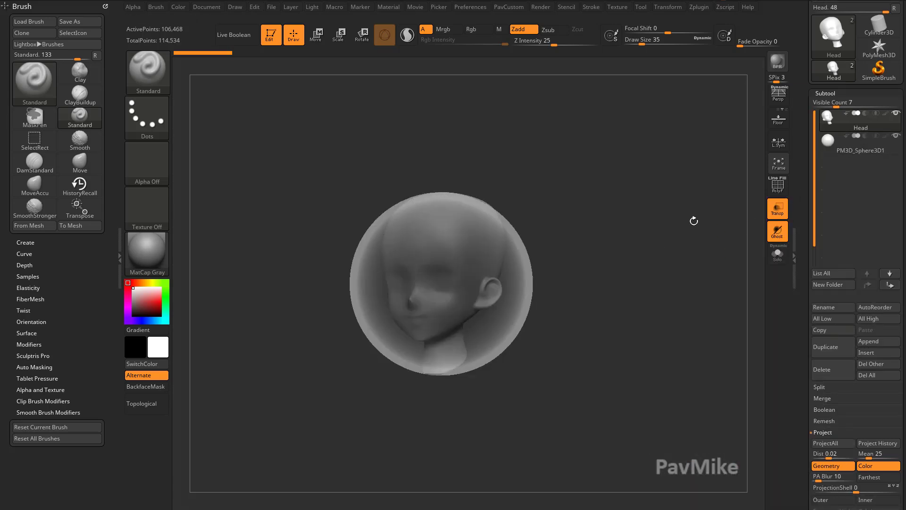
# Step: Scale the sphere with the gizmo so it sits over the head like hair
pyautogui.click(848, 150)
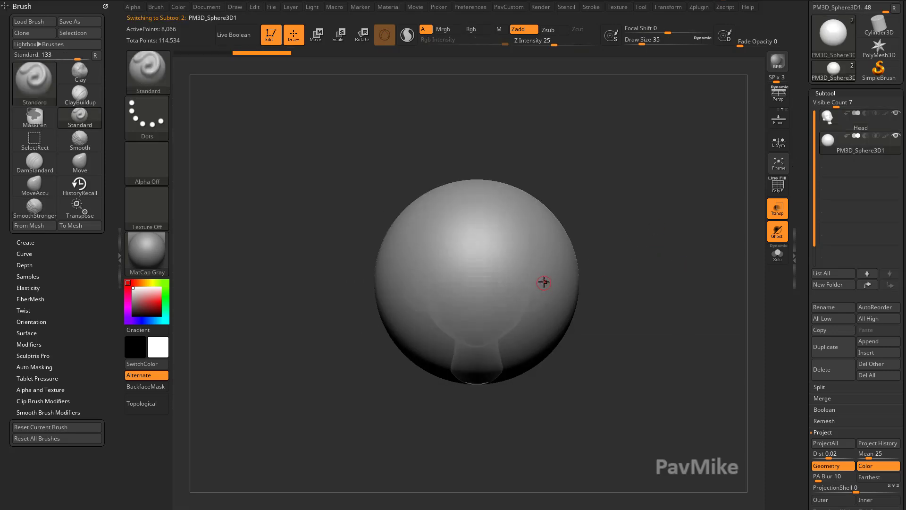
pyautogui.press('w')
pyautogui.moveTo(480, 276); pyautogui.dragTo(463, 287)
pyautogui.moveTo(542, 198)
pyautogui.mouseDown()
pyautogui.moveTo(541, 249)
pyautogui.moveTo(510, 252)
pyautogui.moveTo(514, 258)
pyautogui.moveTo(505, 251)
pyautogui.mouseUp()
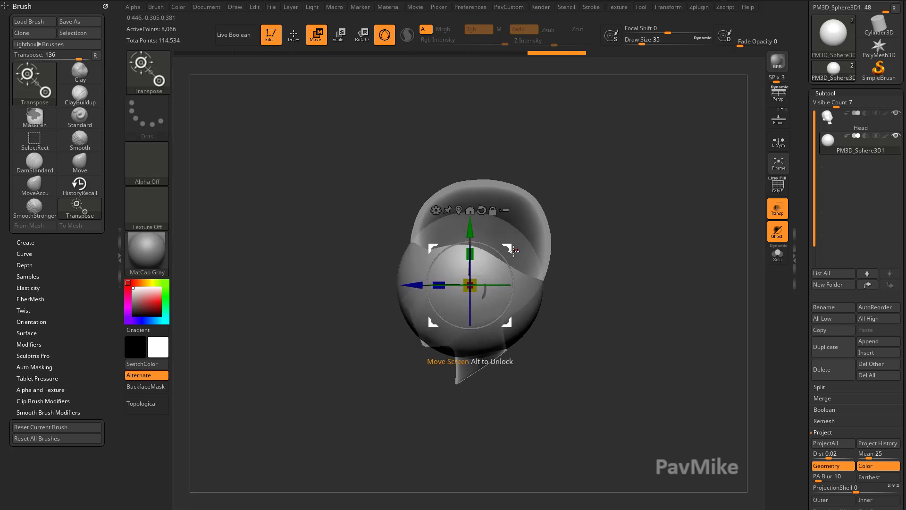
pyautogui.press('q')
pyautogui.moveTo(613, 245)
pyautogui.keyDown('shift'); pyautogui.mouseDown()
pyautogui.moveTo(667, 253)
pyautogui.moveTo(644, 264)
pyautogui.moveTo(643, 180)
pyautogui.moveTo(610, 155)
pyautogui.mouseUp(); pyautogui.keyUp('shift')
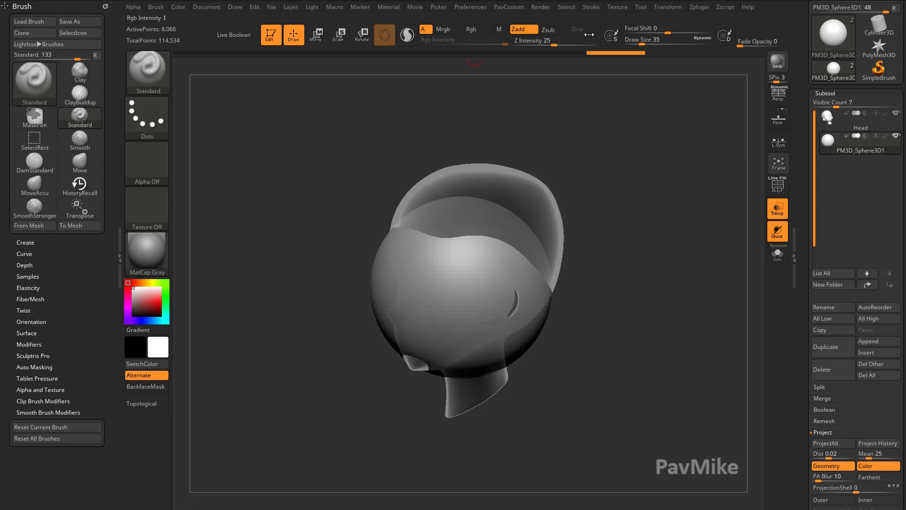
pyautogui.moveTo(647, 213); pyautogui.dragTo(622, 255)
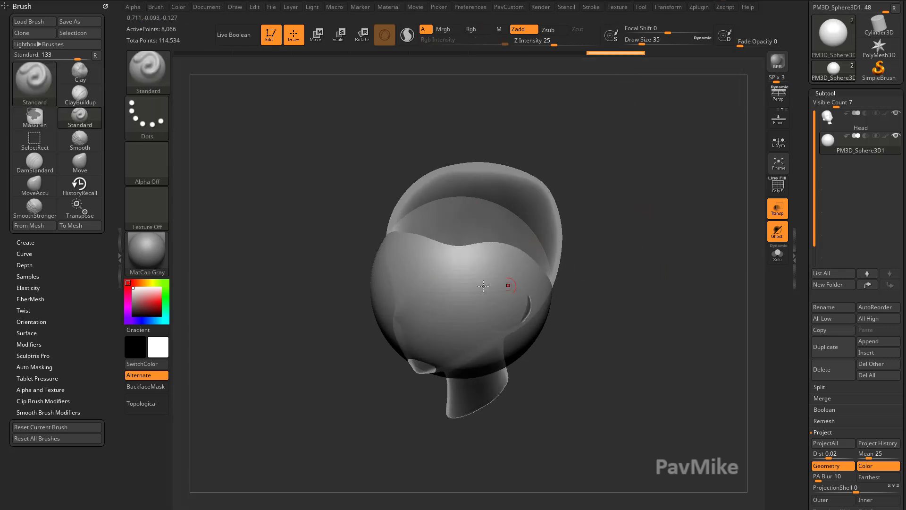
# Step: Select the Head subtool, turn Transp off and hide the hair sphere
pyautogui.click(858, 125)
pyautogui.click(778, 208)
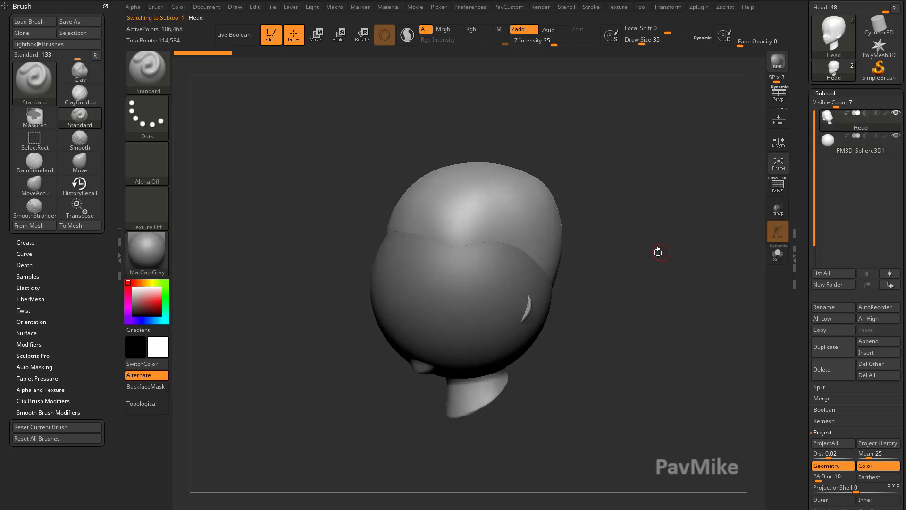
pyautogui.moveTo(659, 252); pyautogui.dragTo(697, 253)
pyautogui.click(778, 255)
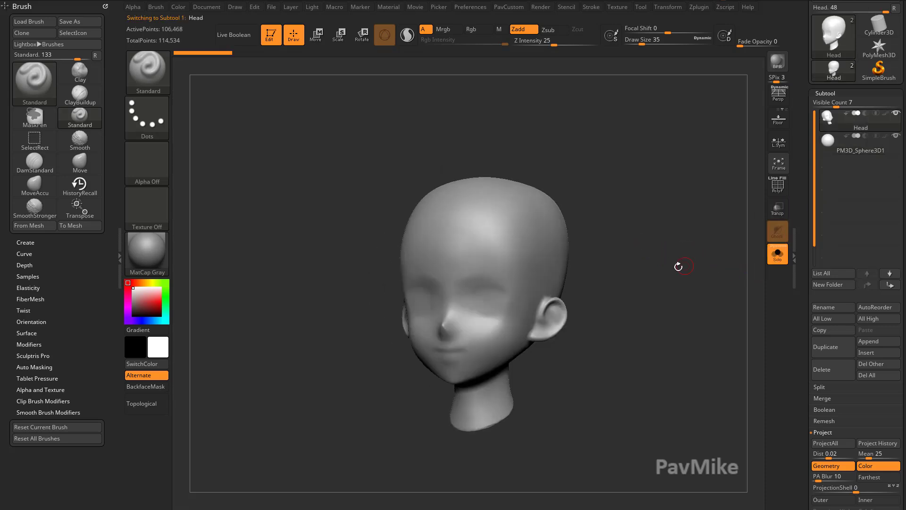
pyautogui.press('s')
pyautogui.click(670, 271)
pyautogui.click(779, 255)
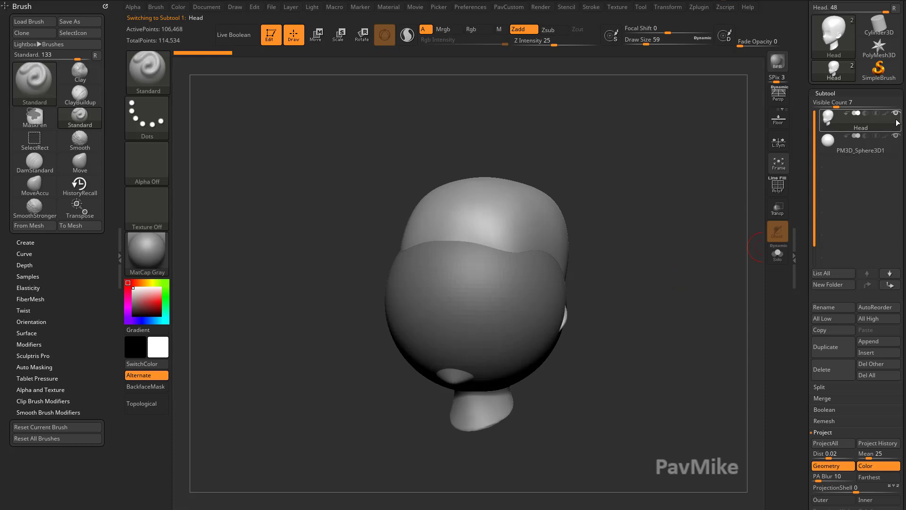
pyautogui.click(896, 137)
pyautogui.moveTo(666, 247); pyautogui.dragTo(672, 249)
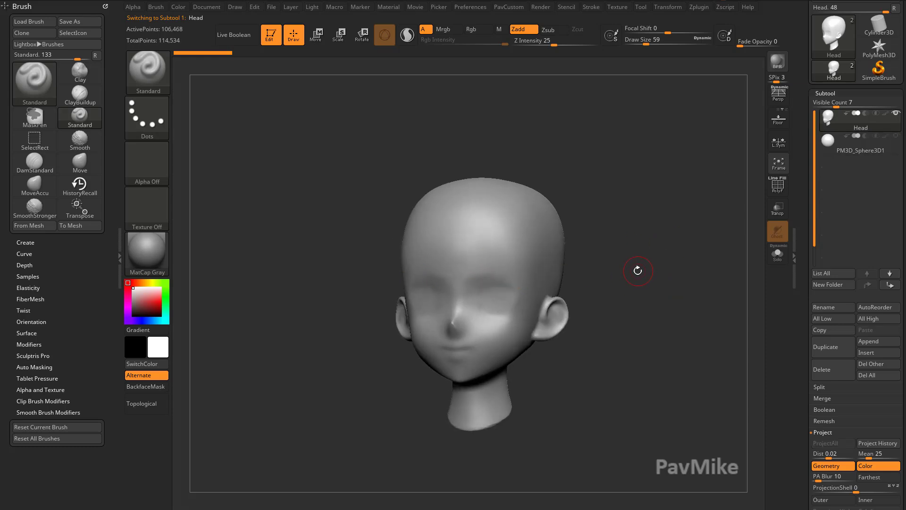
# Step: Choose the HistoryRecall brush from the brush picker
pyautogui.press('b')
pyautogui.press('h')
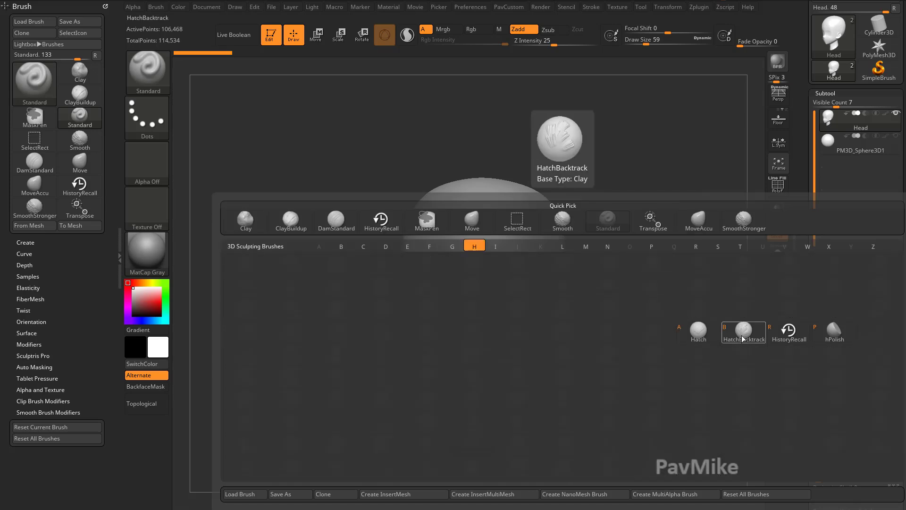
pyautogui.click(785, 336)
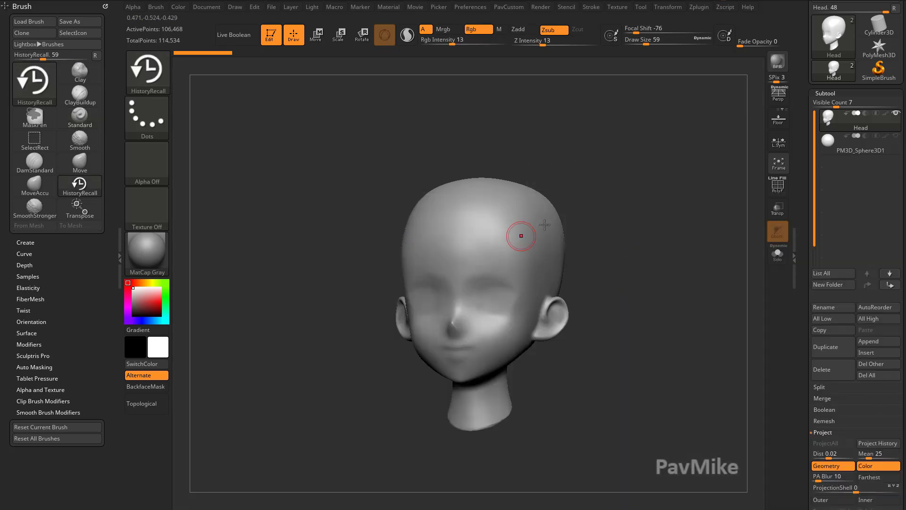
# Step: Paint HistoryRecall strokes on the face, side, back and top with a larger brush
pyautogui.moveTo(521, 236); pyautogui.dragTo(486, 272, button='right')
pyautogui.moveTo(471, 282); pyautogui.dragTo(458, 319)
pyautogui.press(']')
pyautogui.moveTo(458, 320); pyautogui.dragTo(510, 283, button='right')
pyautogui.moveTo(510, 283); pyautogui.dragTo(502, 279)
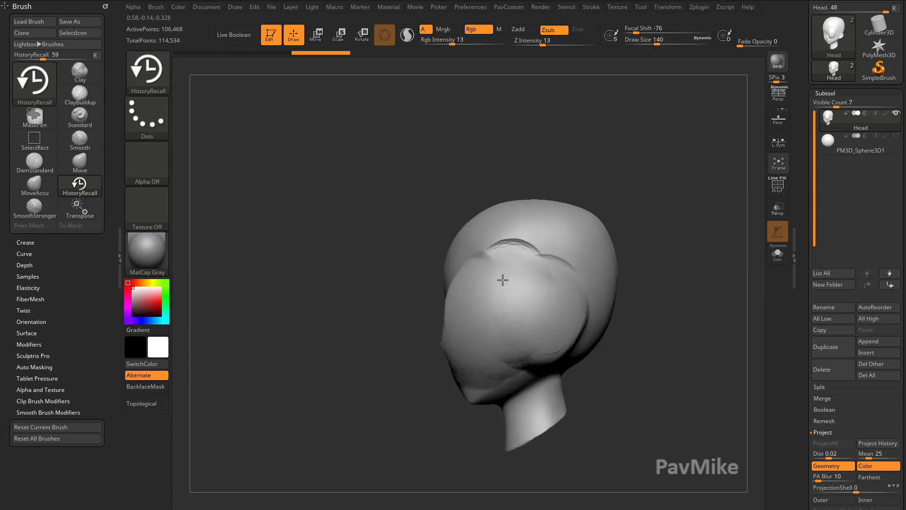
pyautogui.moveTo(502, 279); pyautogui.dragTo(577, 247, button='right')
pyautogui.moveTo(522, 257); pyautogui.dragTo(465, 253)
pyautogui.moveTo(537, 243)
pyautogui.mouseDown(button='right')
pyautogui.moveTo(648, 247)
pyautogui.moveTo(643, 236)
pyautogui.moveTo(652, 236)
pyautogui.moveTo(574, 275)
pyautogui.mouseUp(button='right')
# Step: Orbit around the head to inspect the ear, underside seam and cut-out top
pyautogui.moveTo(618, 239)
pyautogui.mouseDown(button='right')
pyautogui.moveTo(667, 243)
pyautogui.moveTo(454, 249)
pyautogui.mouseUp(button='right')
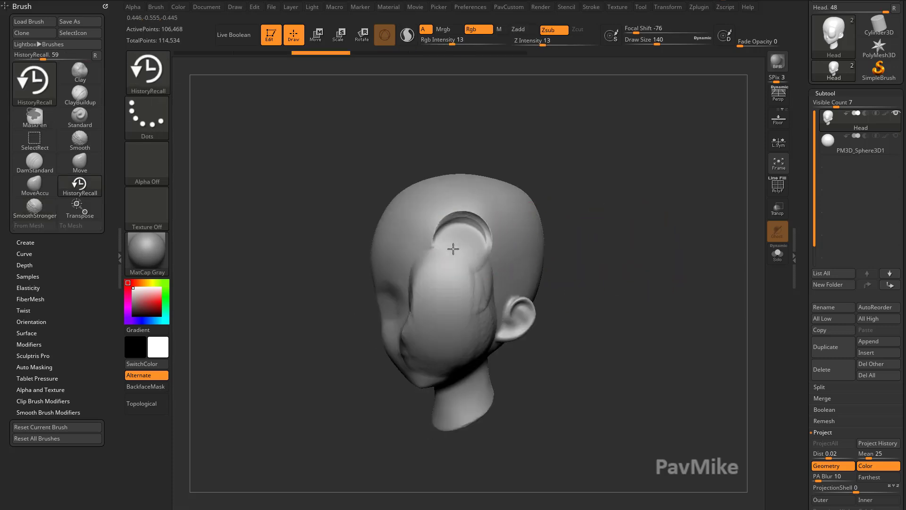
pyautogui.moveTo(543, 240)
pyautogui.mouseDown(button='right')
pyautogui.moveTo(458, 213)
pyautogui.moveTo(545, 236)
pyautogui.moveTo(522, 227)
pyautogui.moveTo(619, 194)
pyautogui.moveTo(614, 232)
pyautogui.moveTo(527, 276)
pyautogui.mouseUp(button='right')
pyautogui.moveTo(424, 297)
pyautogui.mouseDown(button='right')
pyautogui.moveTo(598, 263)
pyautogui.moveTo(667, 282)
pyautogui.moveTo(459, 235)
pyautogui.mouseUp(button='right')
pyautogui.moveTo(592, 256); pyautogui.dragTo(587, 227, button='right')
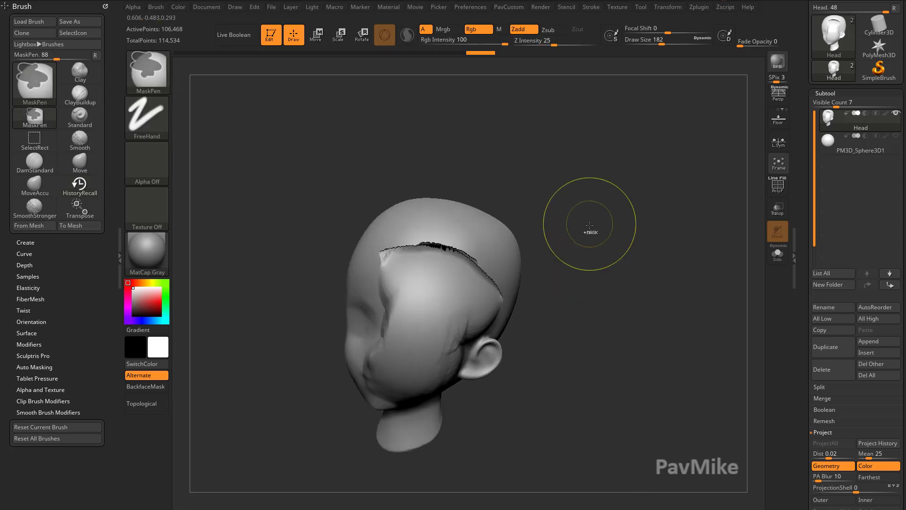
pyautogui.moveTo(587, 186); pyautogui.dragTo(450, 278, button='right')
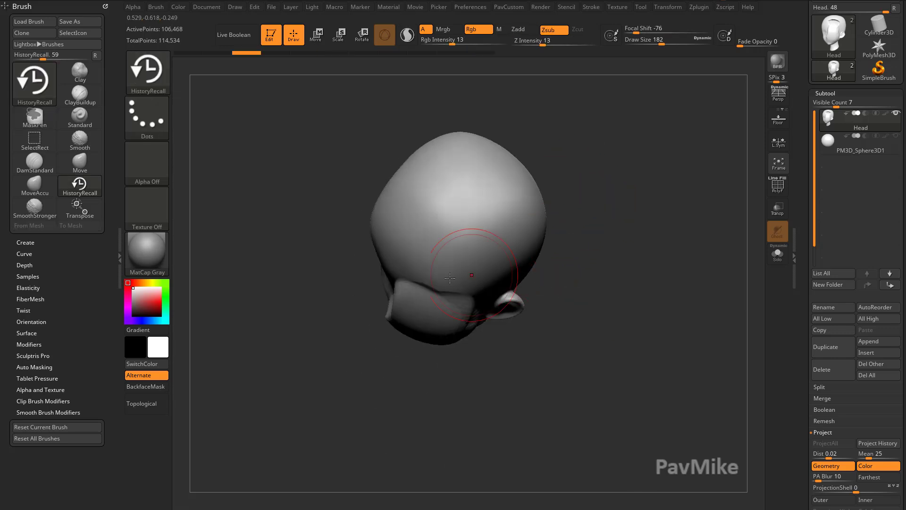
pyautogui.moveTo(575, 229); pyautogui.dragTo(465, 267, button='right')
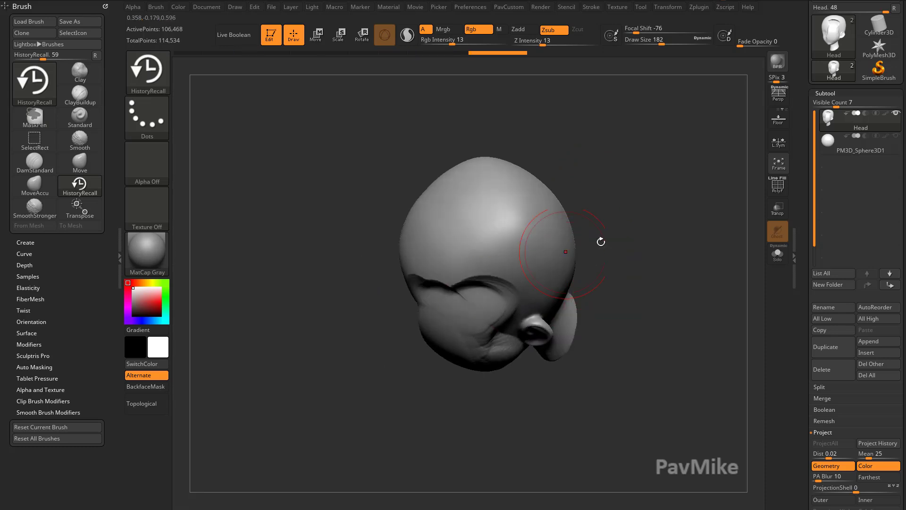
pyautogui.moveTo(601, 241); pyautogui.dragTo(455, 283, button='right')
pyautogui.moveTo(567, 233)
pyautogui.mouseDown(button='right')
pyautogui.moveTo(625, 260)
pyautogui.moveTo(574, 250)
pyautogui.mouseUp(button='right')
pyautogui.moveTo(531, 271)
pyautogui.mouseDown(button='right')
pyautogui.moveTo(617, 259)
pyautogui.moveTo(526, 274)
pyautogui.moveTo(559, 301)
pyautogui.moveTo(477, 288)
pyautogui.mouseUp(button='right')
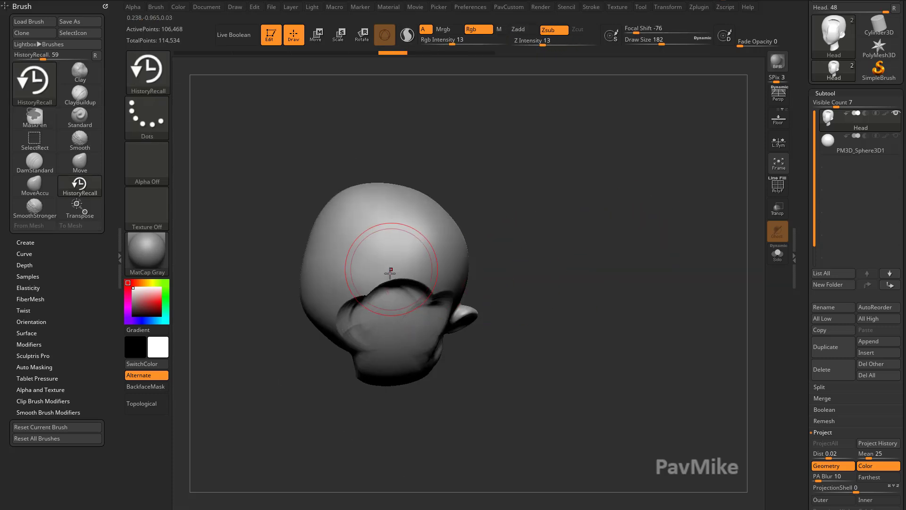
pyautogui.moveTo(406, 208); pyautogui.dragTo(738, 216, button='right')
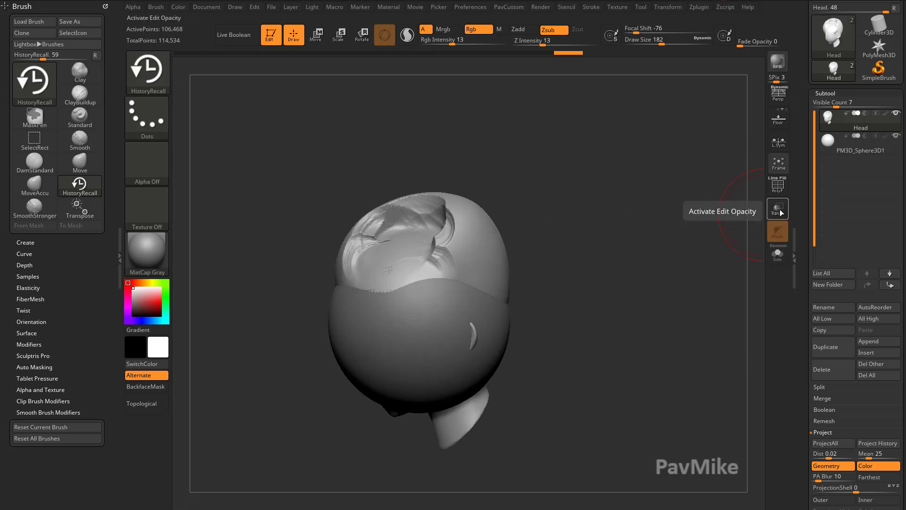
# Step: Toggle Transp on and off, then hide the PM3D_Sphere3D1 subtool
pyautogui.click(778, 208)
pyautogui.moveTo(685, 236)
pyautogui.mouseDown(button='right')
pyautogui.moveTo(639, 258)
pyautogui.moveTo(626, 253)
pyautogui.mouseUp(button='right')
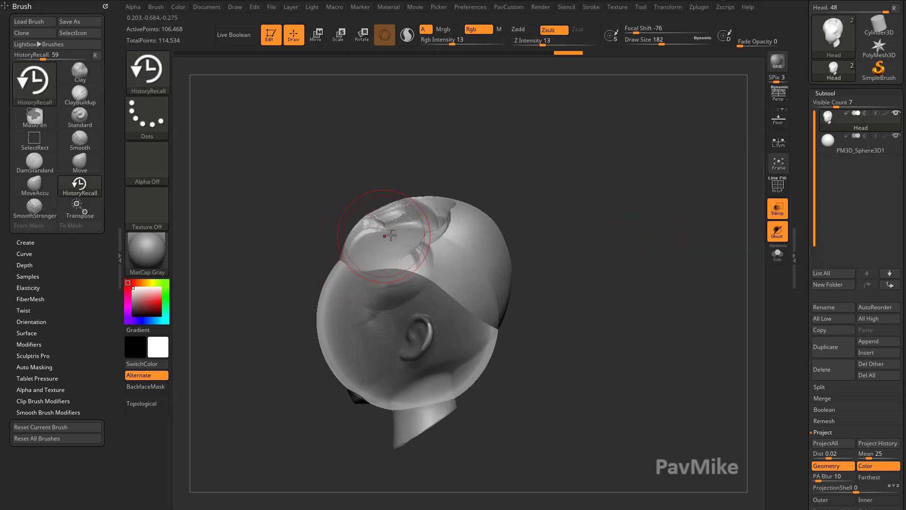
pyautogui.moveTo(569, 215); pyautogui.dragTo(467, 321, button='right')
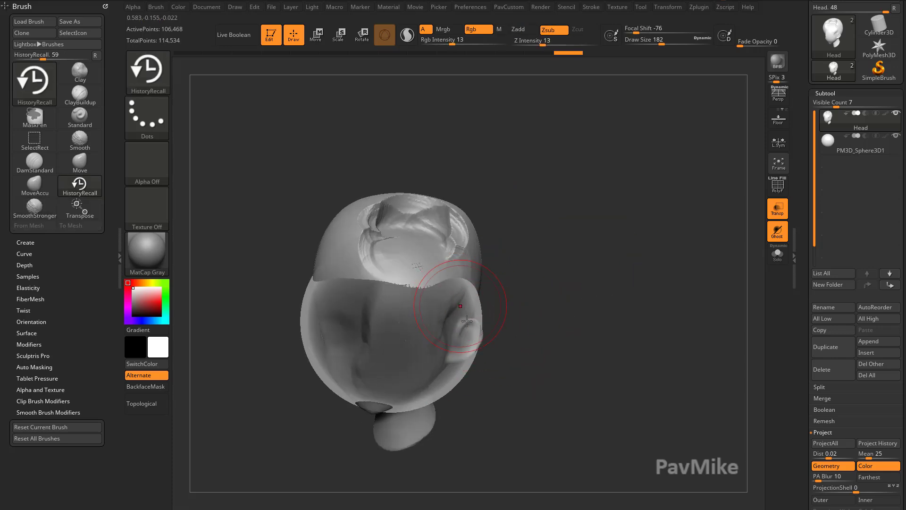
pyautogui.click(778, 209)
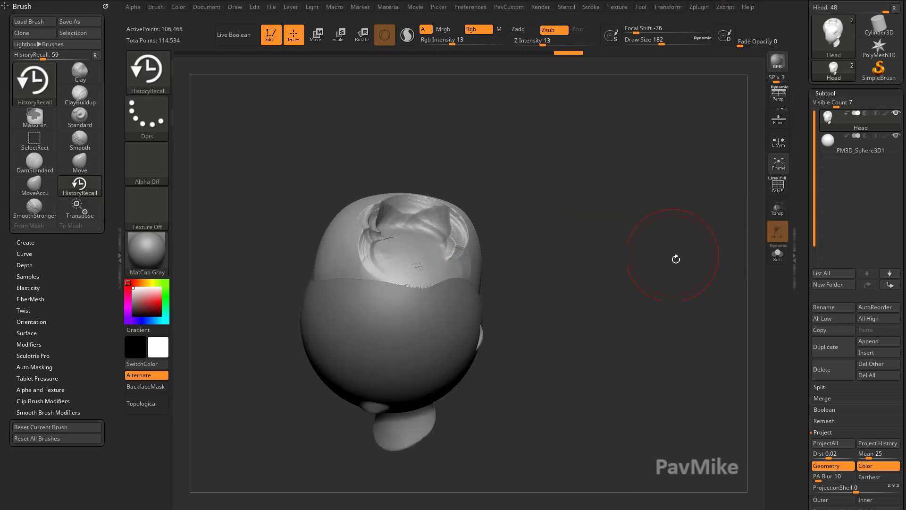
pyautogui.moveTo(675, 258); pyautogui.dragTo(756, 248, button='right')
pyautogui.click(896, 136)
# Step: Shrink the brush twice and turn on the PolyF wireframe over the cut-open top
pyautogui.moveTo(737, 203)
pyautogui.mouseDown(button='right')
pyautogui.moveTo(632, 236)
pyautogui.moveTo(441, 327)
pyautogui.moveTo(451, 326)
pyautogui.moveTo(404, 337)
pyautogui.mouseUp(button='right')
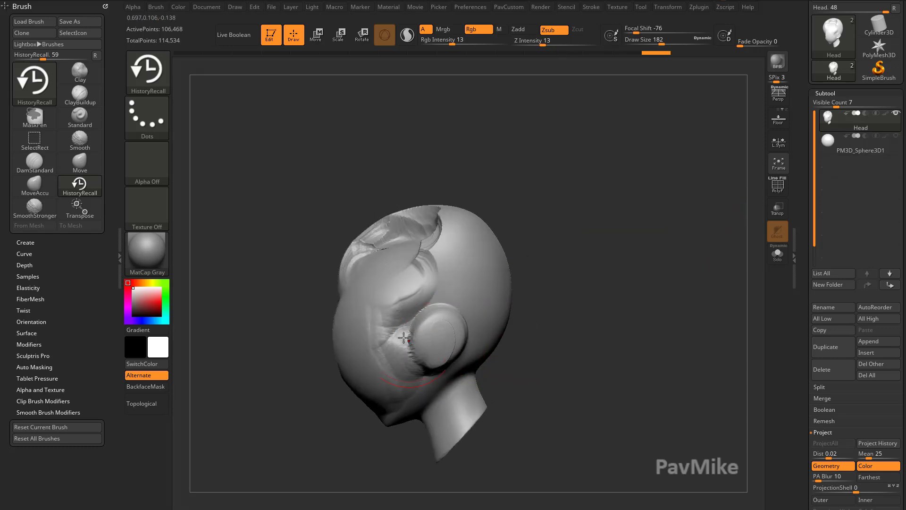
pyautogui.moveTo(475, 301)
pyautogui.mouseDown(button='right')
pyautogui.moveTo(560, 308)
pyautogui.moveTo(414, 304)
pyautogui.mouseUp(button='right')
pyautogui.moveTo(496, 210); pyautogui.dragTo(407, 277, button='right')
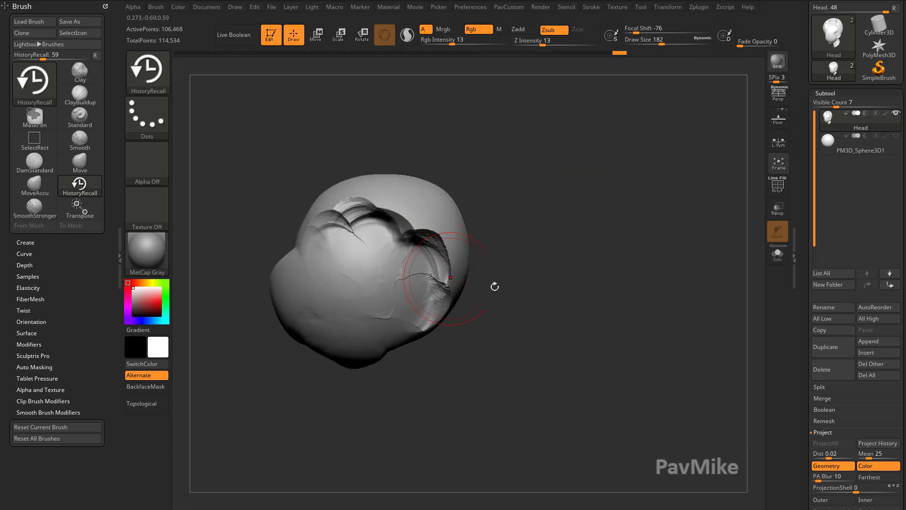
pyautogui.moveTo(495, 287); pyautogui.dragTo(390, 306, button='right')
pyautogui.moveTo(534, 271)
pyautogui.mouseDown(button='right')
pyautogui.moveTo(491, 293)
pyautogui.moveTo(563, 302)
pyautogui.moveTo(435, 297)
pyautogui.mouseUp(button='right')
pyautogui.press('[')
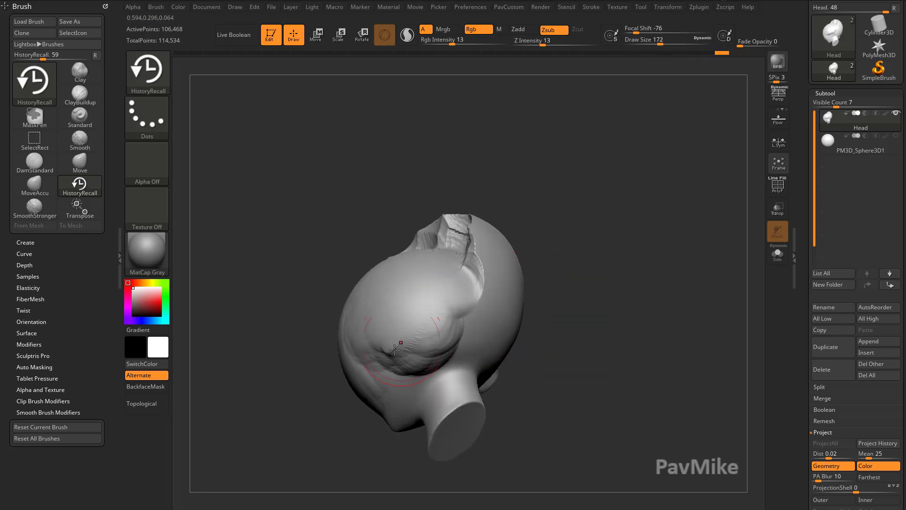
pyautogui.moveTo(541, 309)
pyautogui.mouseDown(button='right')
pyautogui.moveTo(583, 293)
pyautogui.moveTo(372, 313)
pyautogui.moveTo(542, 304)
pyautogui.moveTo(449, 325)
pyautogui.moveTo(515, 302)
pyautogui.moveTo(622, 231)
pyautogui.moveTo(617, 239)
pyautogui.moveTo(469, 165)
pyautogui.mouseUp(button='right')
pyautogui.press('[')
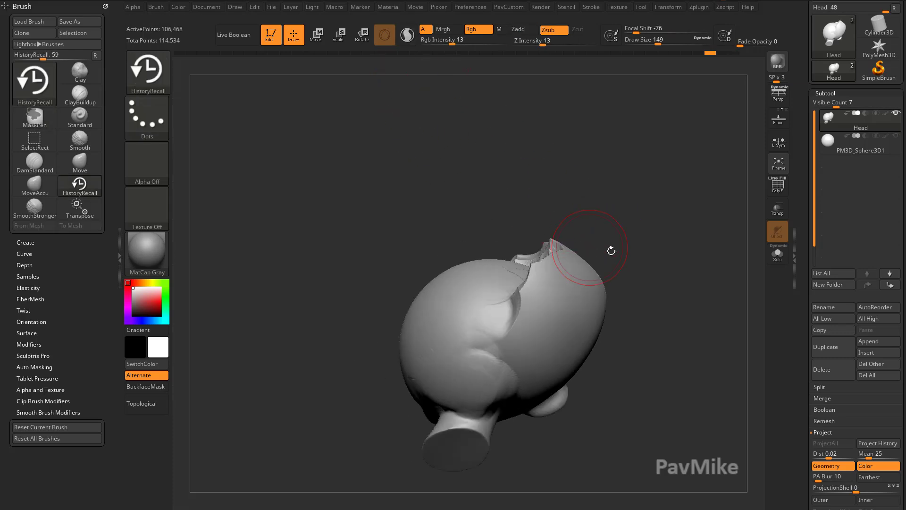
pyautogui.moveTo(611, 251); pyautogui.dragTo(505, 250, button='right')
pyautogui.hotkey('shift', 'f')
# Step: Make the brush smaller and turn off the PolyF wireframe
pyautogui.moveTo(587, 255); pyautogui.dragTo(622, 272, button='right')
pyautogui.press('s')
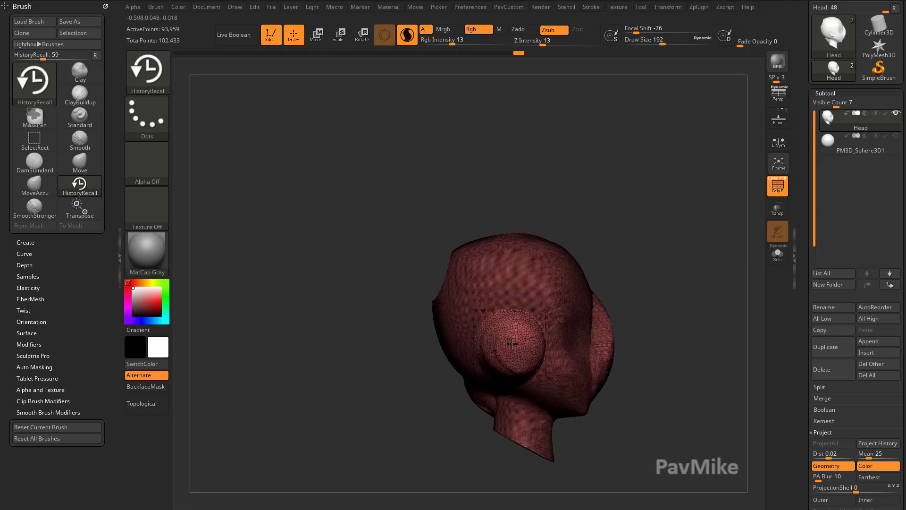
pyautogui.moveTo(513, 344); pyautogui.dragTo(633, 308, button='right')
pyautogui.press('s')
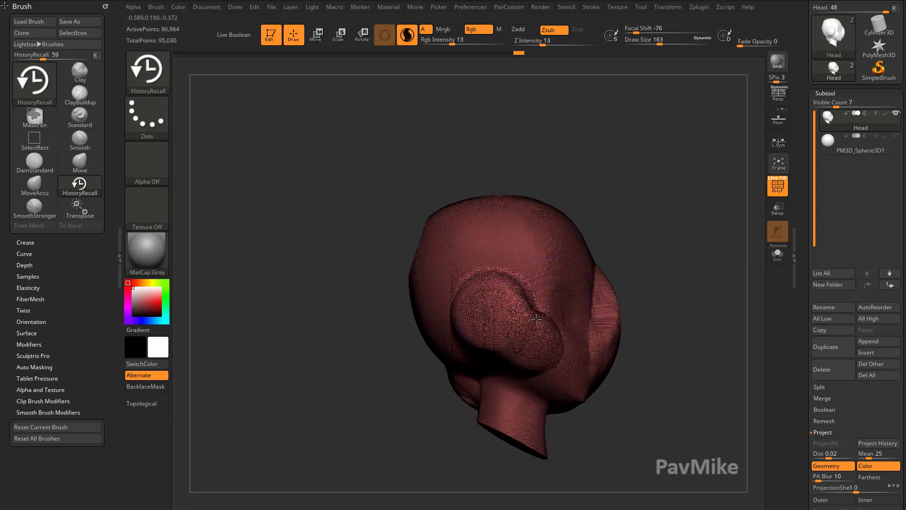
pyautogui.moveTo(536, 319); pyautogui.dragTo(688, 273, button='right')
pyautogui.hotkey('shift', 'f')
# Step: Step through undo history with a HistoryRecall stroke until the head is a smooth sphere on a neck
pyautogui.hotkey('ctrl', 'z')
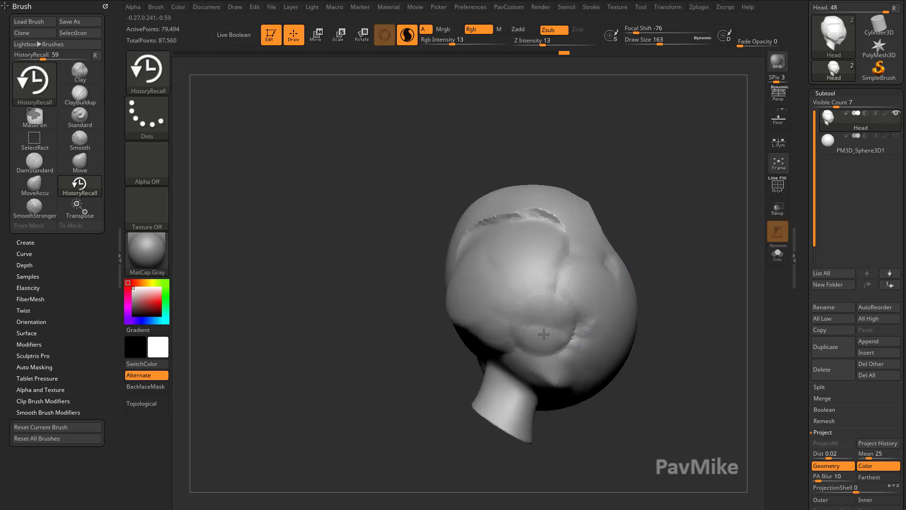
pyautogui.hotkey('ctrl', 'shift', 'z')
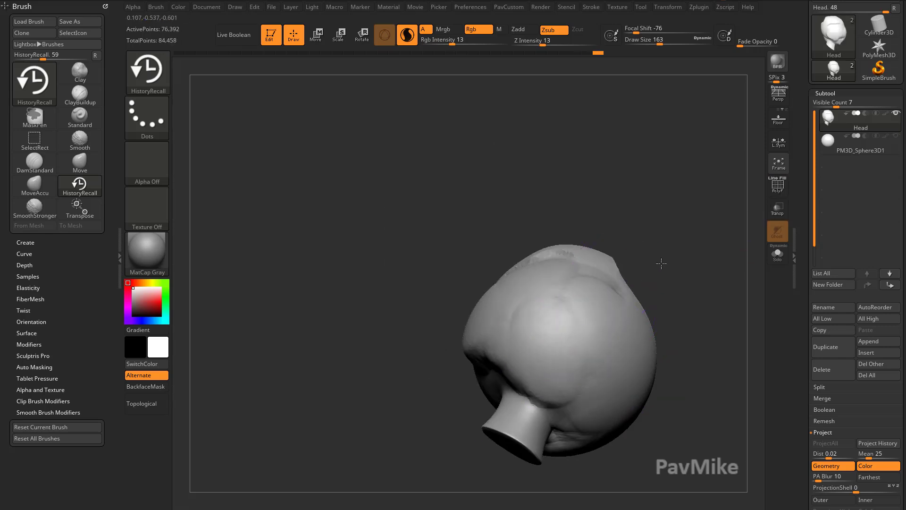
pyautogui.hotkey('ctrl', 'shift', 'z')
pyautogui.hotkey('ctrl', 'shift', 'z')
pyautogui.moveTo(617, 324); pyautogui.dragTo(566, 316, button='right')
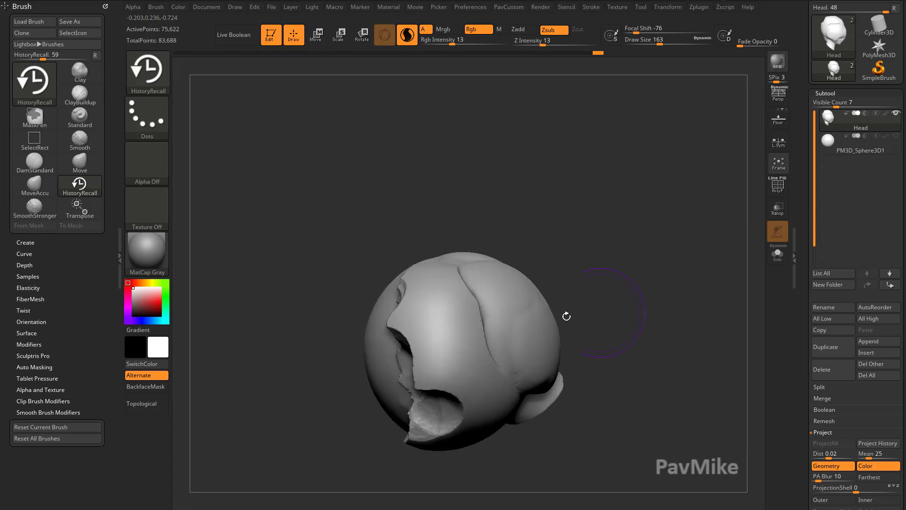
pyautogui.hotkey('ctrl', 'shift', 'z')
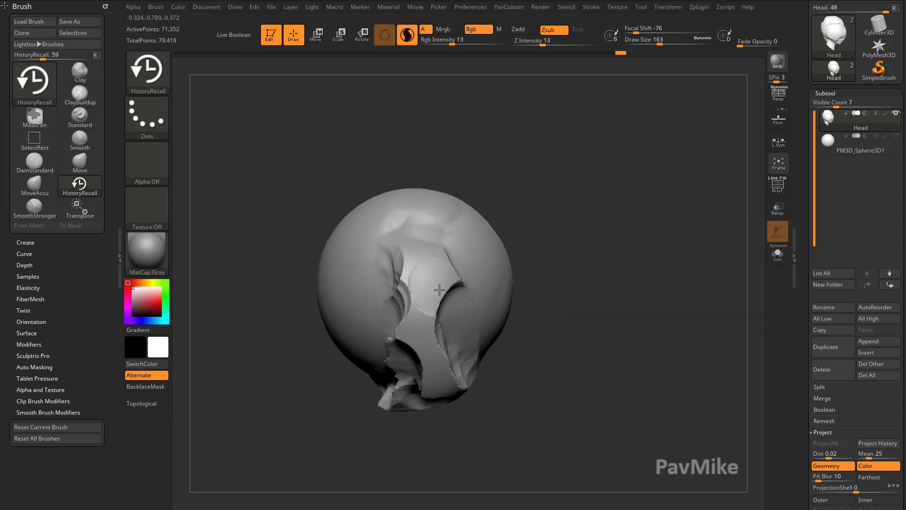
pyautogui.moveTo(425, 260); pyautogui.dragTo(409, 288)
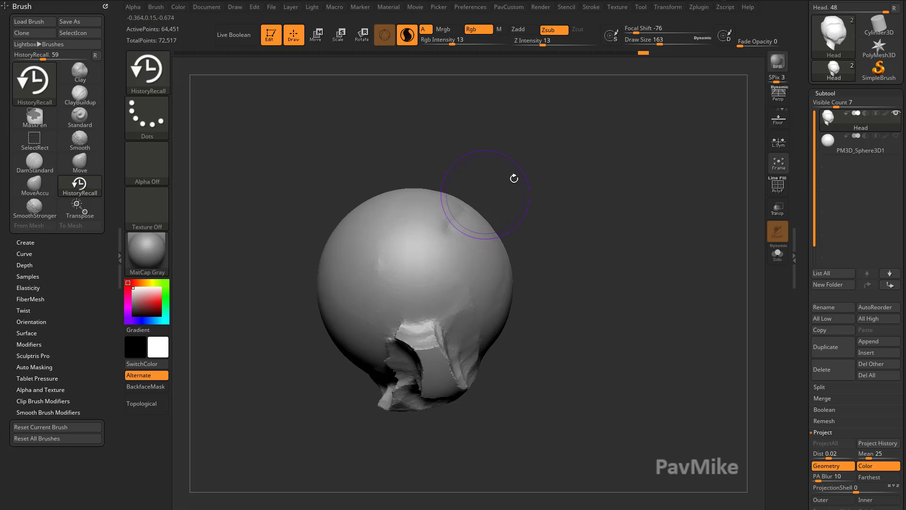
pyautogui.hotkey('ctrl', 'shift', 'z')
pyautogui.hotkey('ctrl', 'shift', 'z')
pyautogui.hotkey('ctrl', 'shift', 'z')
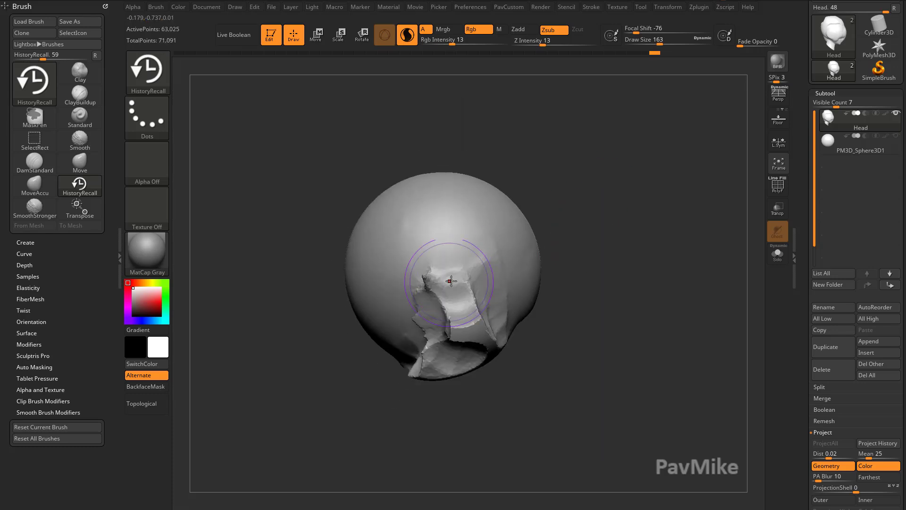
pyautogui.hotkey('ctrl', 'shift', 'z')
pyautogui.hotkey('ctrl', 'shift', 'z')
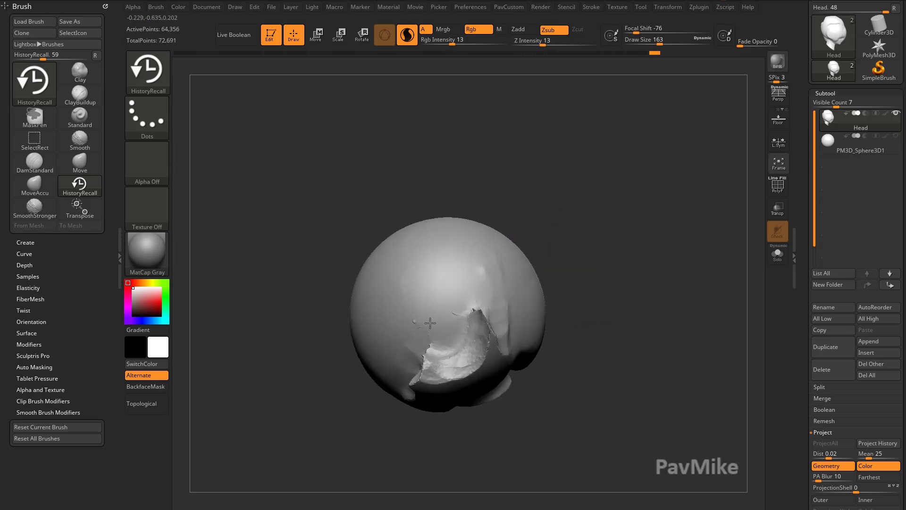
pyautogui.hotkey('ctrl', 'shift', 'z')
pyautogui.hotkey('ctrl', 'shift', 'z')
pyautogui.hotkey('ctrl', 'shift', 'z')
pyautogui.hotkey('ctrl', 'shift', 'z')
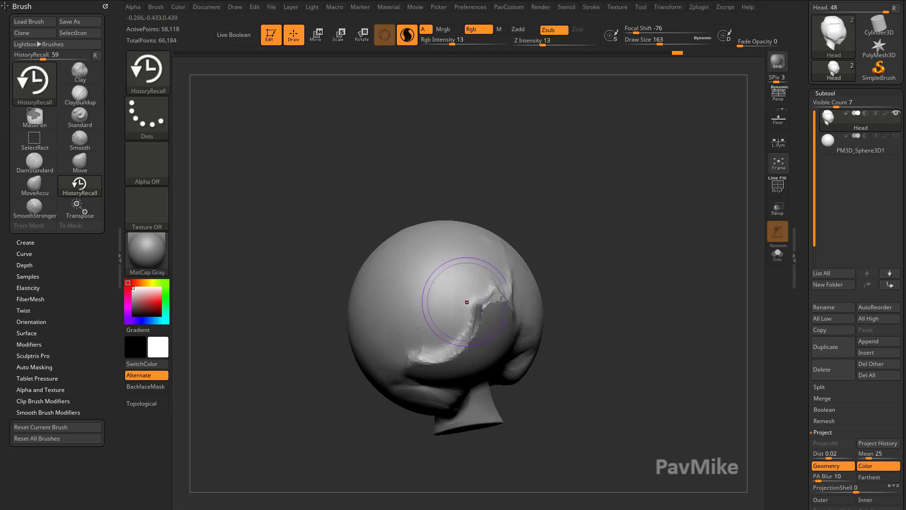
pyautogui.hotkey('ctrl', 'shift', 'z')
pyautogui.hotkey('ctrl', 'shift', 'z')
pyautogui.hotkey('ctrl', 'shift', 'z')
pyautogui.hotkey('ctrl', 'shift', 'z')
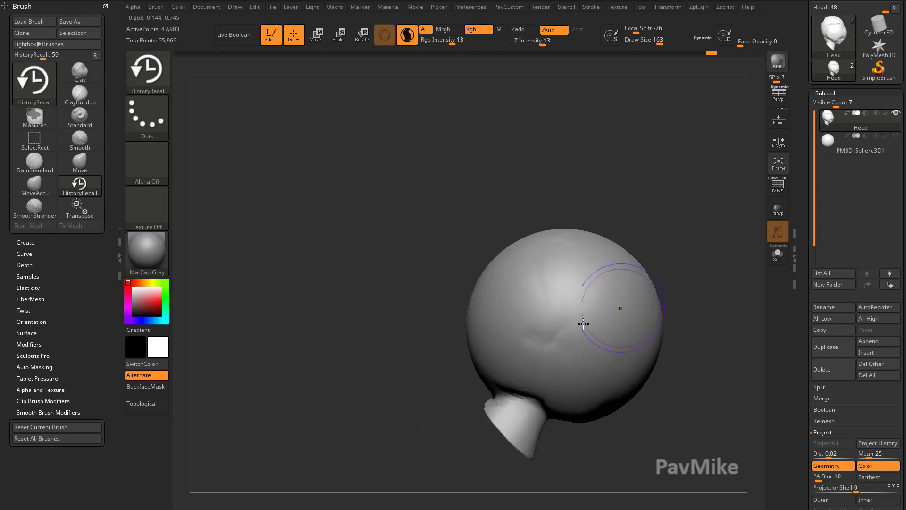
pyautogui.hotkey('ctrl', 'shift', 'z')
pyautogui.hotkey('ctrl', 'shift', 'z')
pyautogui.hotkey('ctrl', 'shift', 'z')
pyautogui.hotkey('ctrl', 'shift', 'z')
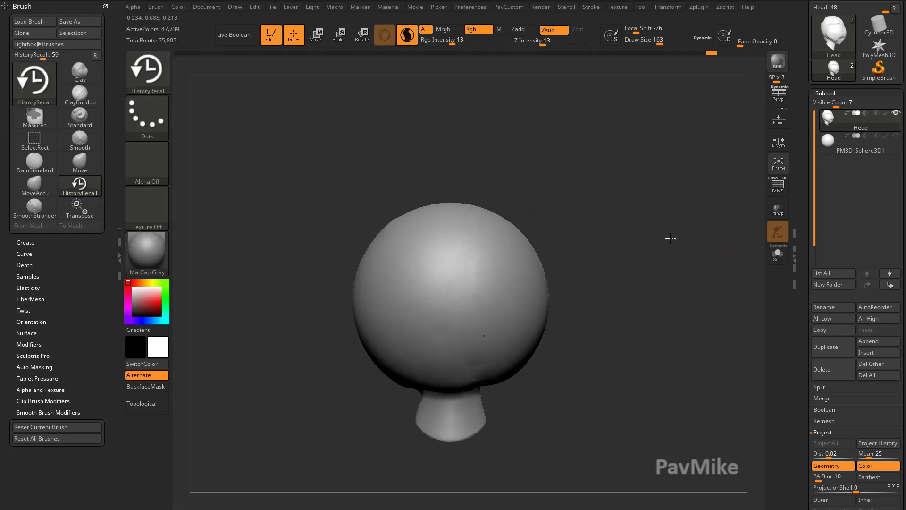
# Step: Show PolyF, redo history three steps until the ear returns, and disable Sculptris Pro
pyautogui.click(777, 185)
pyautogui.hotkey('ctrl', 'shift', 'z')
pyautogui.hotkey('ctrl', 'shift', 'z')
pyautogui.hotkey('ctrl', 'shift', 'z')
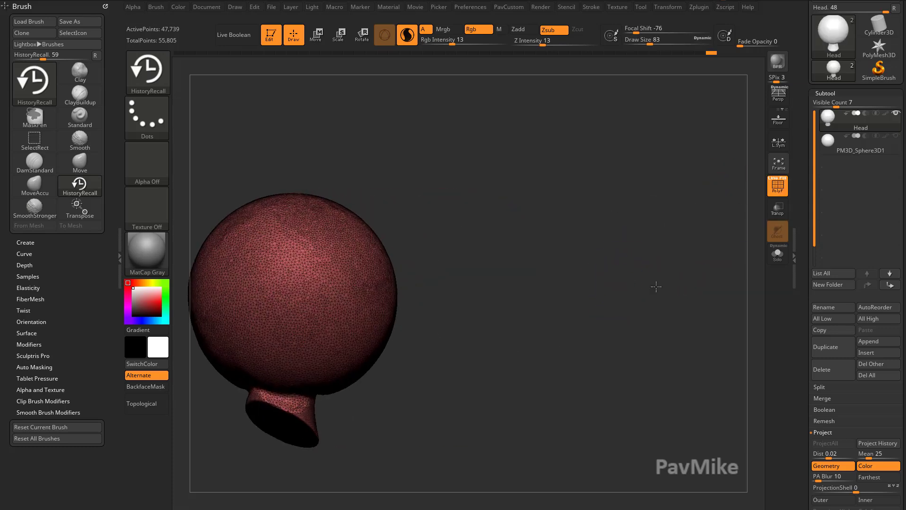
pyautogui.hotkey('ctrl', 'shift', 'z')
pyautogui.hotkey('ctrl', 'shift', 'z')
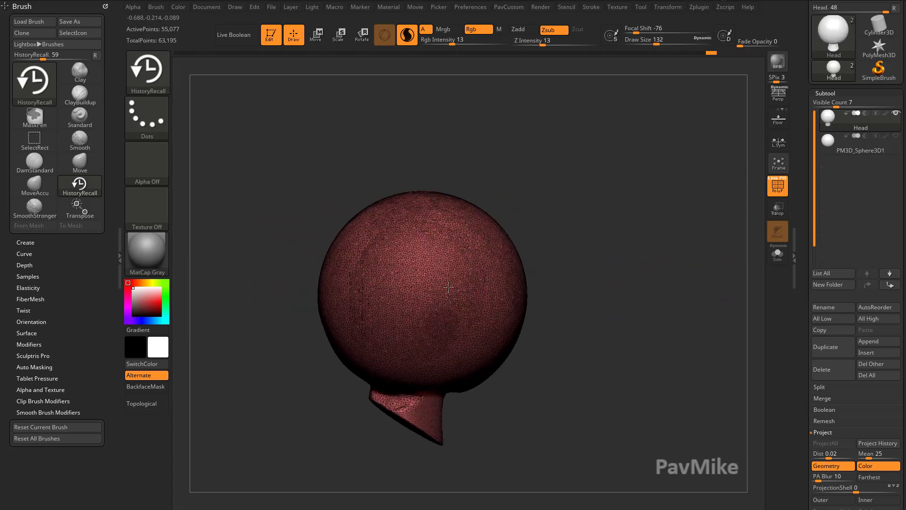
pyautogui.hotkey('ctrl', 'shift', 'z')
pyautogui.hotkey('ctrl', 'shift', 'z')
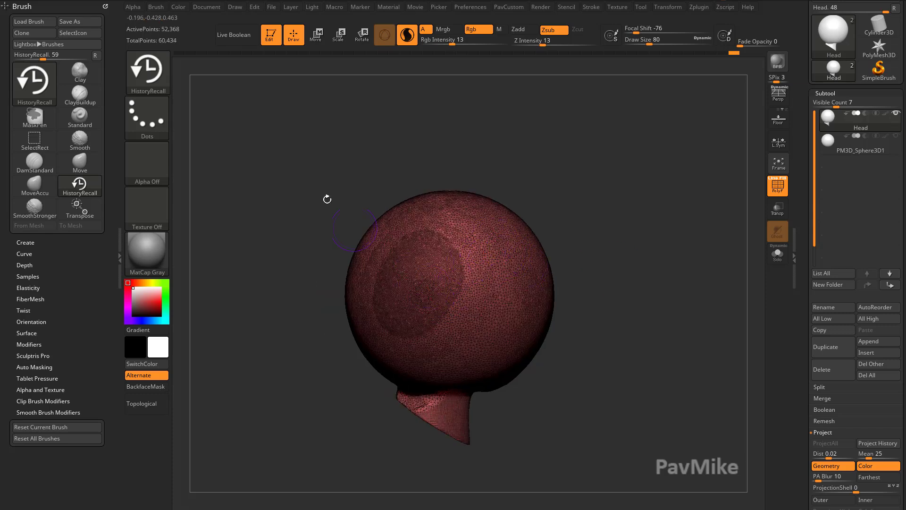
pyautogui.click(407, 35)
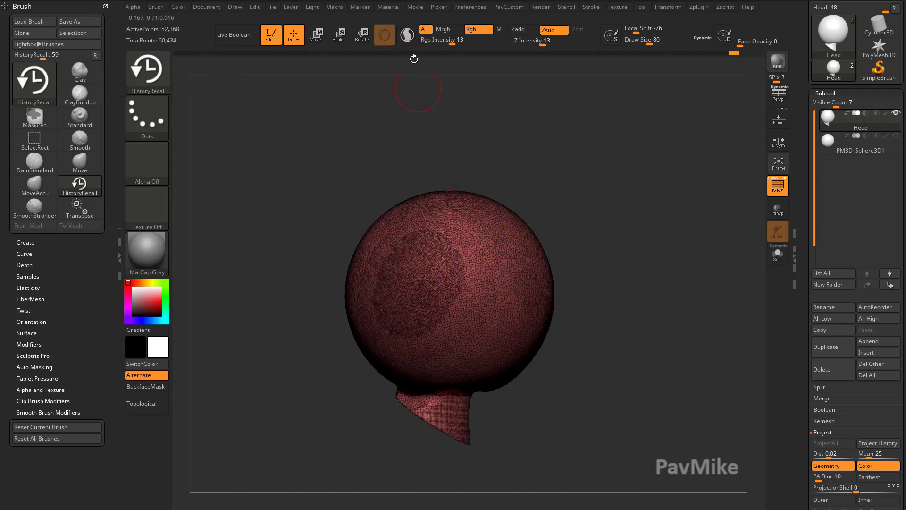
# Step: Lower the Draw Size to 20 and zoom in to inspect the ear
pyautogui.moveTo(706, 236)
pyautogui.mouseDown()
pyautogui.moveTo(620, 242)
pyautogui.moveTo(700, 239)
pyautogui.moveTo(678, 246)
pyautogui.moveTo(688, 265)
pyautogui.moveTo(566, 274)
pyautogui.mouseUp()
pyautogui.press('s')
pyautogui.moveTo(631, 269); pyautogui.dragTo(644, 209)
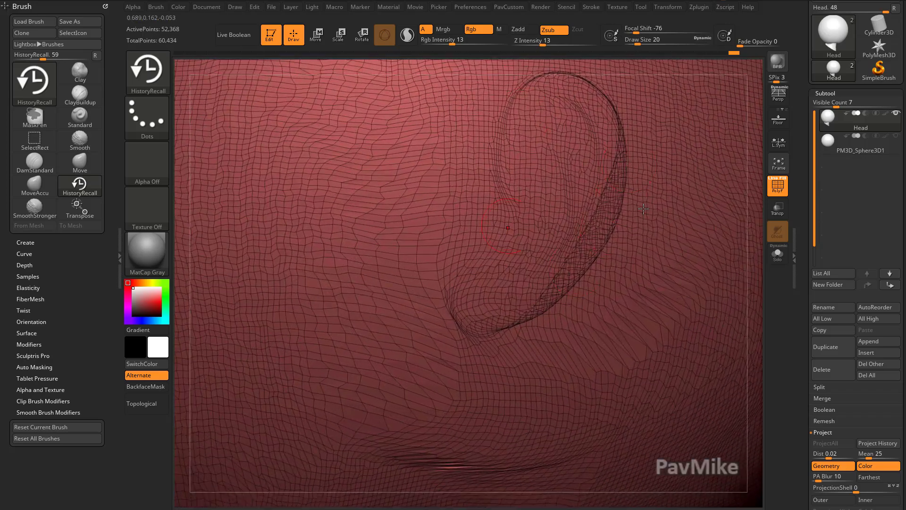
pyautogui.moveTo(764, 194)
pyautogui.mouseDown()
pyautogui.moveTo(708, 204)
pyautogui.moveTo(692, 189)
pyautogui.moveTo(755, 188)
pyautogui.mouseUp()
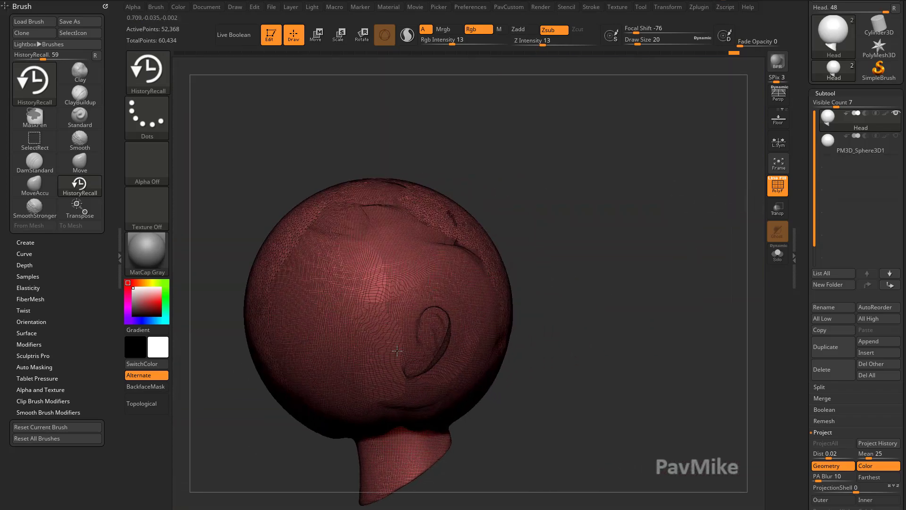
pyautogui.moveTo(566, 230); pyautogui.dragTo(625, 250)
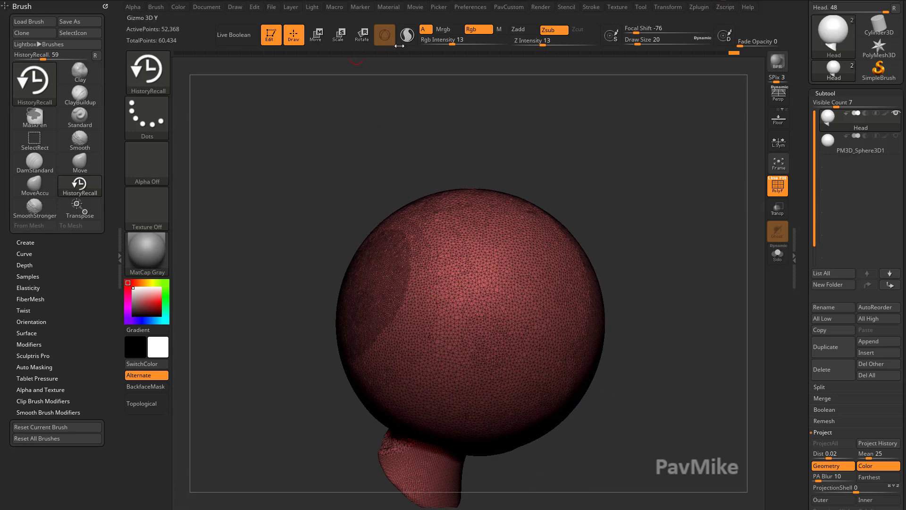
pyautogui.moveTo(609, 186); pyautogui.dragTo(624, 218)
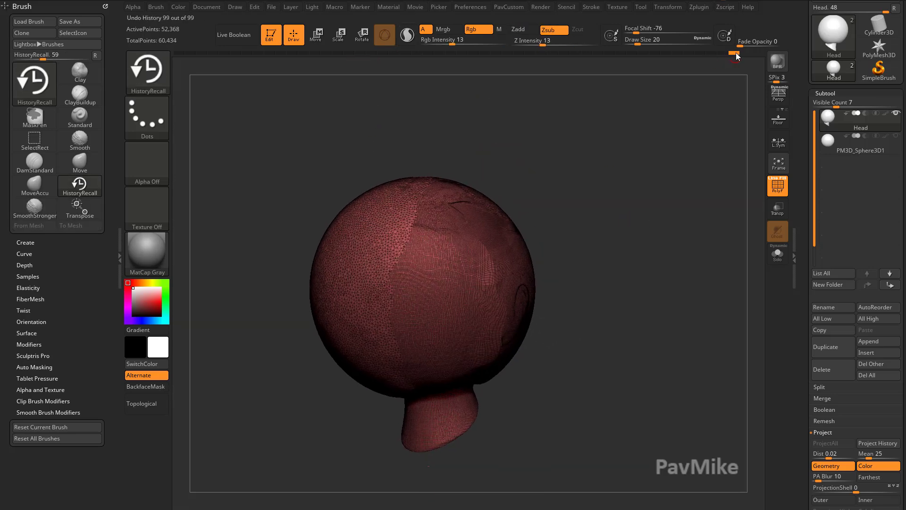
# Step: Scrub the undo history back and delete the PM3D_Sphere3D1 subtool
pyautogui.moveTo(736, 56); pyautogui.dragTo(176, 84)
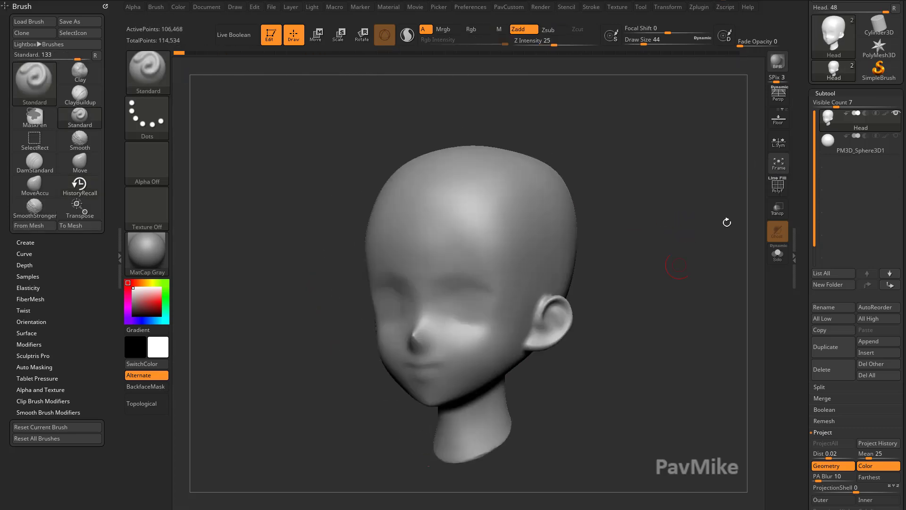
pyautogui.click(873, 150)
pyautogui.click(820, 349)
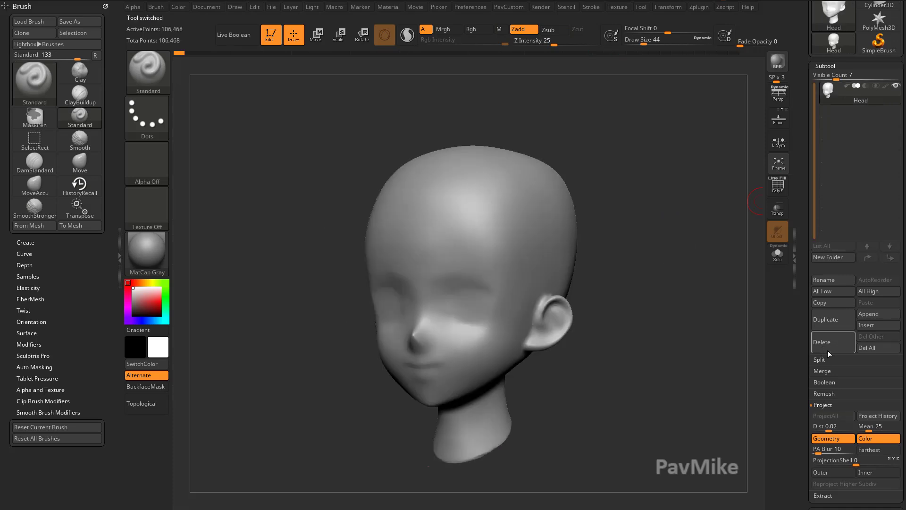
# Step: Duplicate the Head subtool into Head1 and show it in Solo mode
pyautogui.moveTo(746, 331)
pyautogui.mouseDown()
pyautogui.moveTo(714, 319)
pyautogui.moveTo(839, 302)
pyautogui.mouseUp()
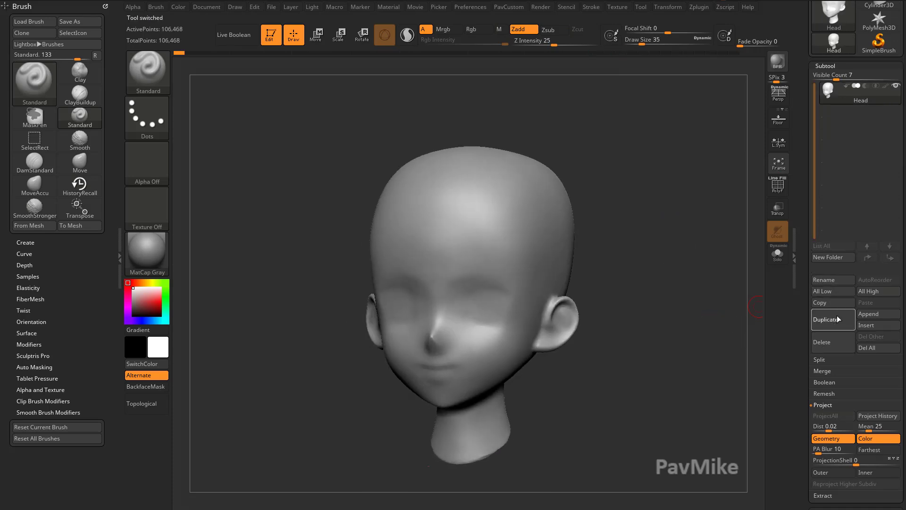
pyautogui.click(833, 319)
pyautogui.click(778, 255)
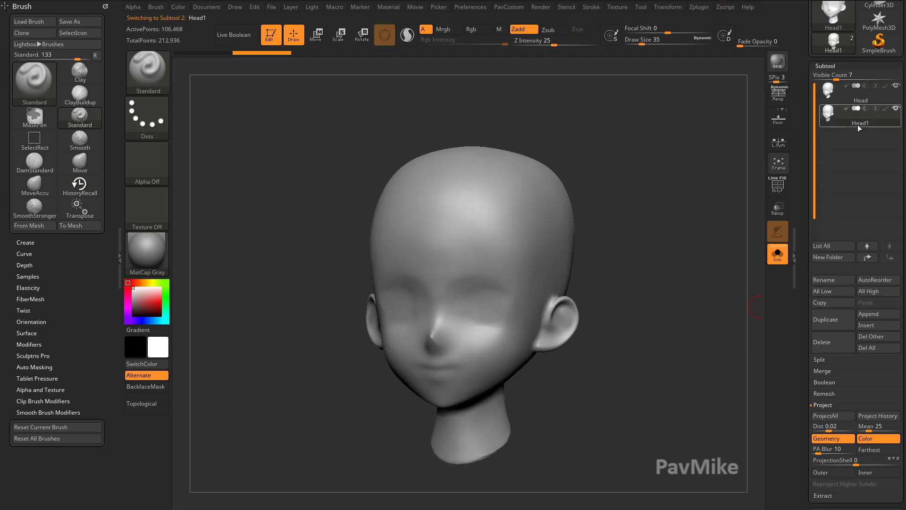
pyautogui.moveTo(670, 243); pyautogui.dragTo(682, 265)
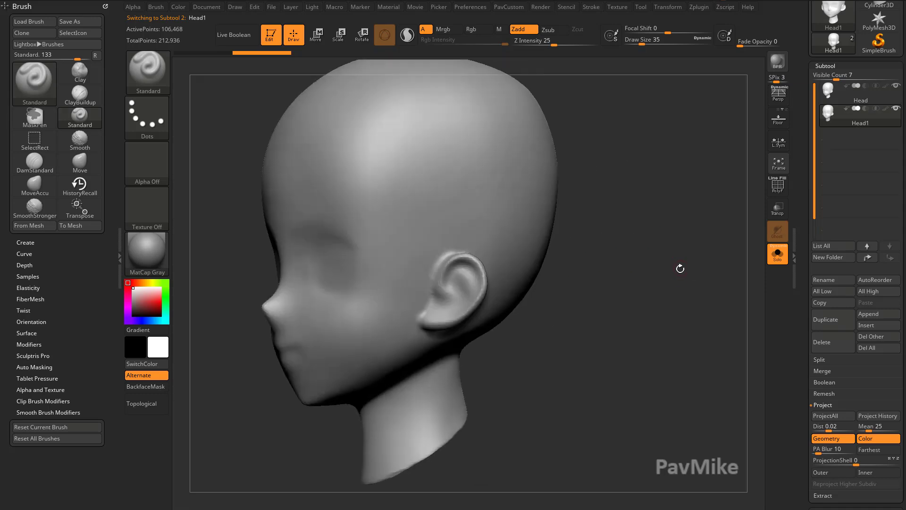
pyautogui.moveTo(425, 291); pyautogui.dragTo(620, 307)
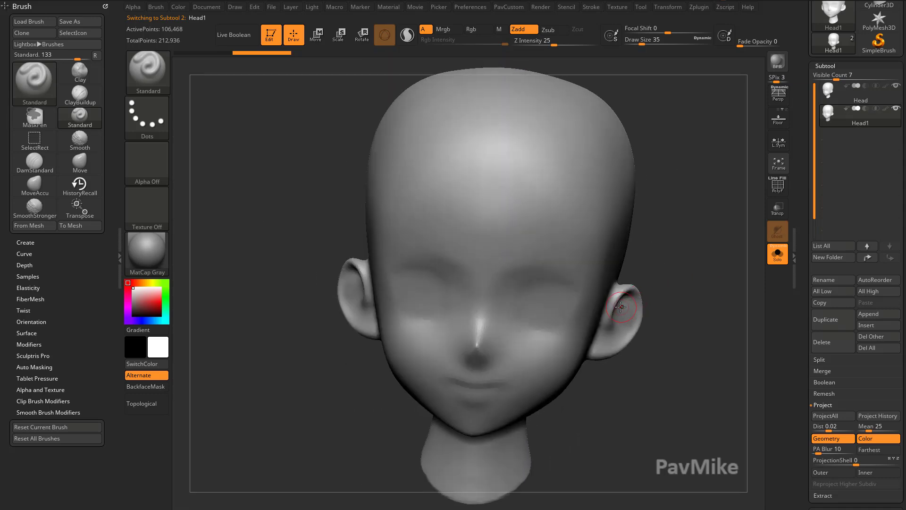
pyautogui.moveTo(719, 316)
pyautogui.mouseDown()
pyautogui.moveTo(726, 281)
pyautogui.moveTo(673, 303)
pyautogui.mouseUp()
# Step: Carve grooves along the ear's inner rim with the DamStandard brush
pyautogui.press('b')
pyautogui.press('d')
pyautogui.press('s')
pyautogui.moveTo(541, 333)
pyautogui.mouseDown()
pyautogui.moveTo(536, 347)
pyautogui.moveTo(559, 366)
pyautogui.mouseUp()
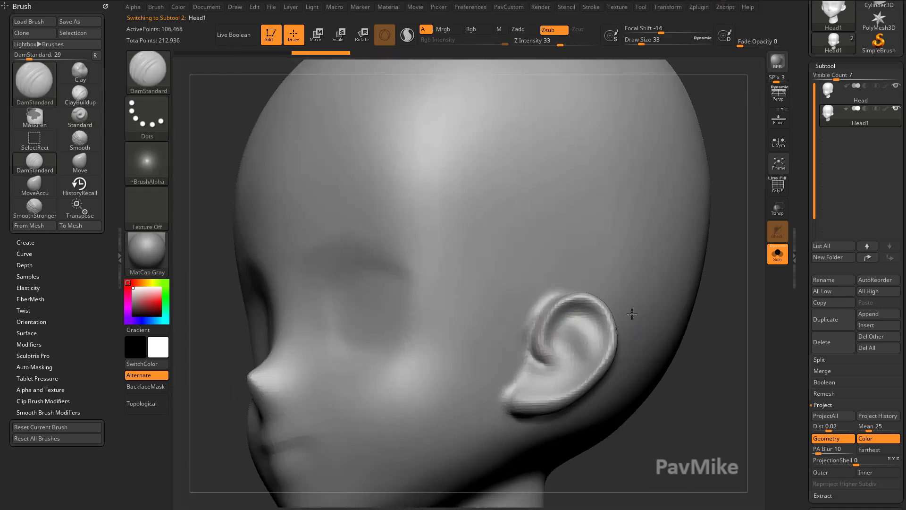
pyautogui.moveTo(706, 326)
pyautogui.mouseDown()
pyautogui.moveTo(587, 325)
pyautogui.moveTo(680, 299)
pyautogui.moveTo(587, 313)
pyautogui.moveTo(545, 337)
pyautogui.mouseUp()
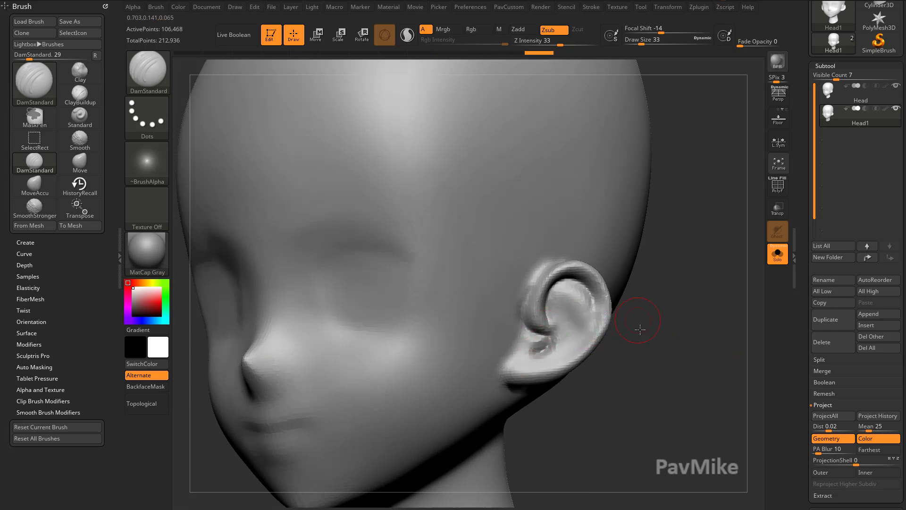
pyautogui.moveTo(640, 323); pyautogui.dragTo(628, 331)
# Step: Switch between the Standard and DamStandard brushes while rotating the ear view
pyautogui.press('b')
pyautogui.press('s')
pyautogui.press('t')
pyautogui.press('space')
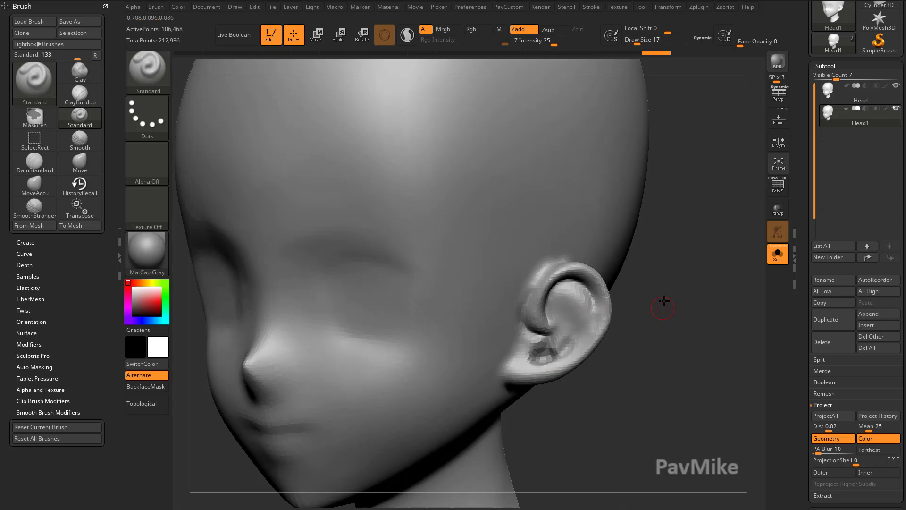
pyautogui.moveTo(661, 307)
pyautogui.mouseDown()
pyautogui.moveTo(294, 368)
pyautogui.moveTo(627, 282)
pyautogui.moveTo(502, 313)
pyautogui.moveTo(633, 354)
pyautogui.moveTo(599, 330)
pyautogui.moveTo(752, 296)
pyautogui.mouseUp()
pyautogui.press('b')
pyautogui.press('d')
pyautogui.press('s')
pyautogui.press('b')
pyautogui.press('s')
pyautogui.press('t')
# Step: Set DynaMesh Resolution to 336 and remesh the head
pyautogui.scroll(-5, 815, 249)
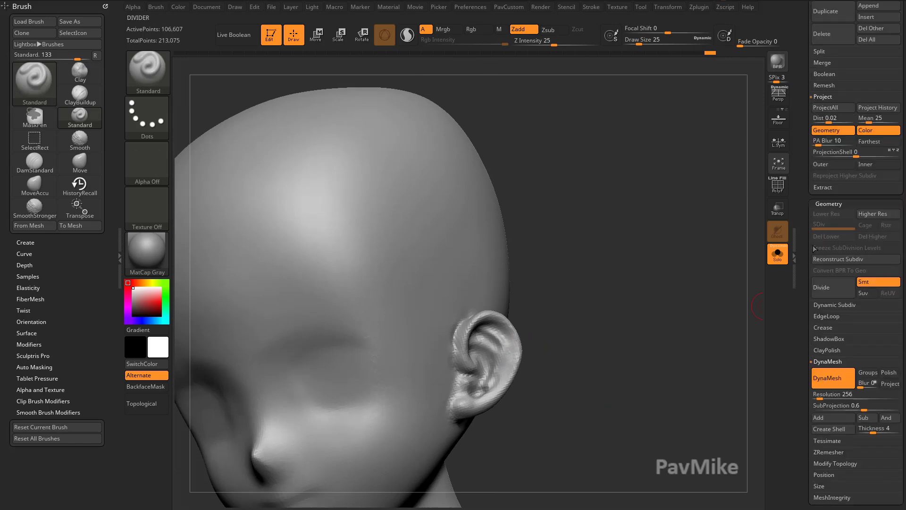
pyautogui.write('336')
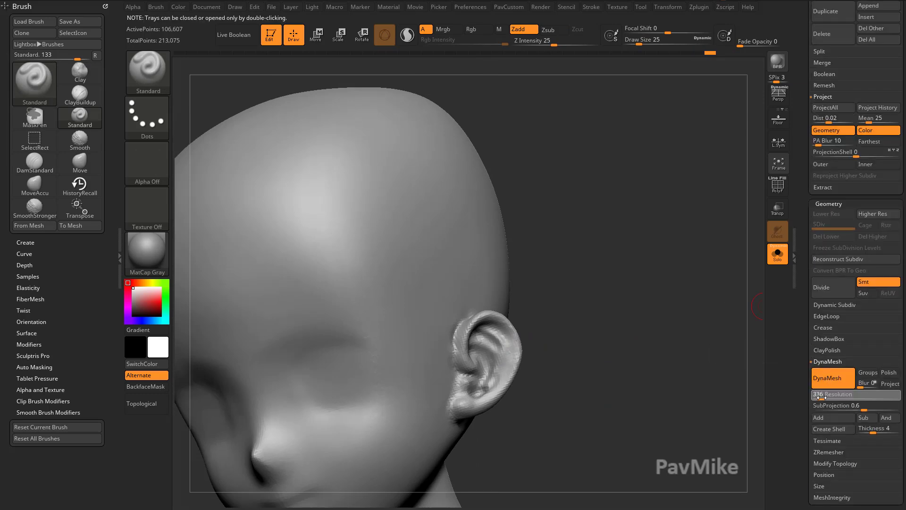
pyautogui.press('shift')
pyautogui.moveTo(678, 348)
pyautogui.keyDown('ctrl'); pyautogui.mouseDown()
pyautogui.moveTo(639, 318)
pyautogui.moveTo(639, 268)
pyautogui.moveTo(476, 318)
pyautogui.moveTo(493, 328)
pyautogui.moveTo(486, 332)
pyautogui.moveTo(493, 326)
pyautogui.mouseUp(); pyautogui.keyUp('ctrl')
# Step: Build up clay on the ear with the Clay brush
pyautogui.press('b')
pyautogui.press('c')
pyautogui.press('l')
pyautogui.moveTo(472, 297); pyautogui.dragTo(501, 324)
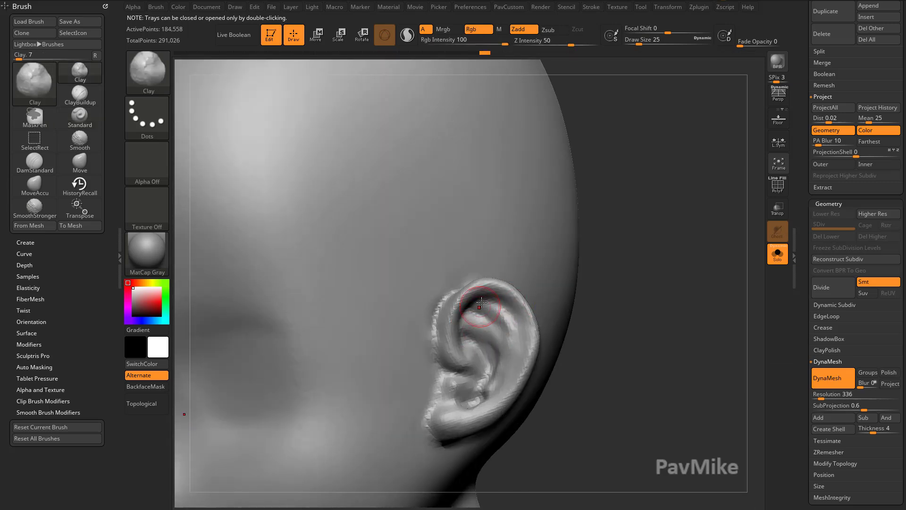
pyautogui.moveTo(595, 307)
pyautogui.mouseDown()
pyautogui.moveTo(425, 313)
pyautogui.moveTo(623, 305)
pyautogui.moveTo(704, 200)
pyautogui.mouseUp()
pyautogui.press('b')
pyautogui.press('d')
pyautogui.press('s')
pyautogui.press('b')
pyautogui.press('c')
pyautogui.press('l')
pyautogui.press('f')
pyautogui.scroll(10, 857, 189)
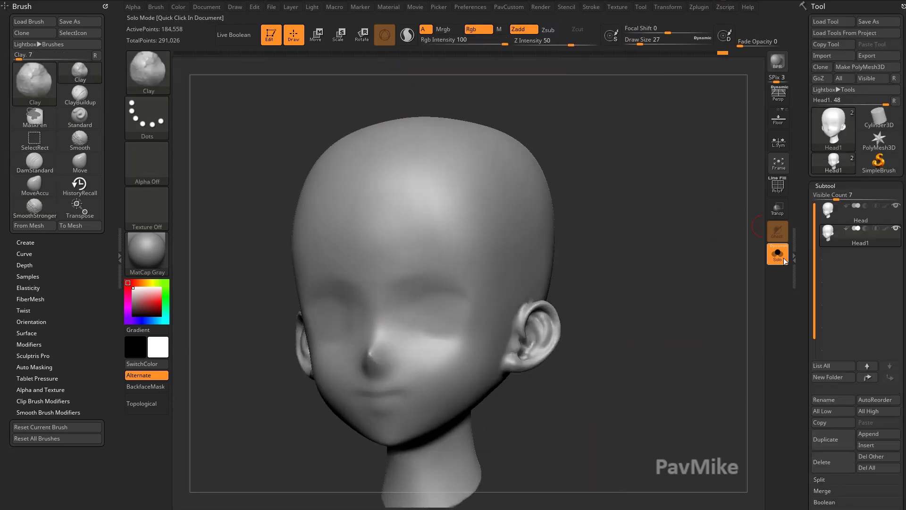
# Step: Rename the copied head subtool to 'DetailEar'
pyautogui.moveTo(755, 258)
pyautogui.mouseDown()
pyautogui.moveTo(685, 260)
pyautogui.moveTo(755, 257)
pyautogui.mouseUp()
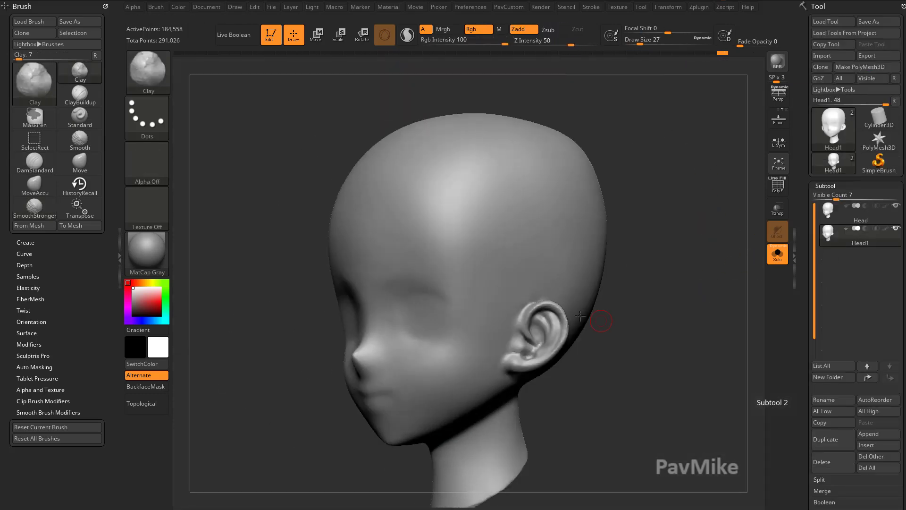
pyautogui.keyDown('alt'); pyautogui.moveTo(812, 362); pyautogui.dragTo(805, 339); pyautogui.keyUp('alt')
pyautogui.click(822, 402)
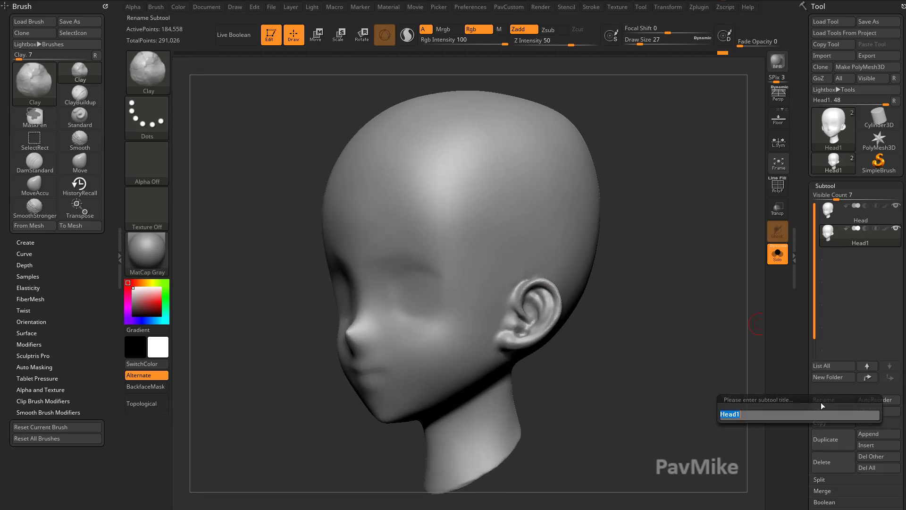
pyautogui.write('DetailEar')
pyautogui.press('Return')
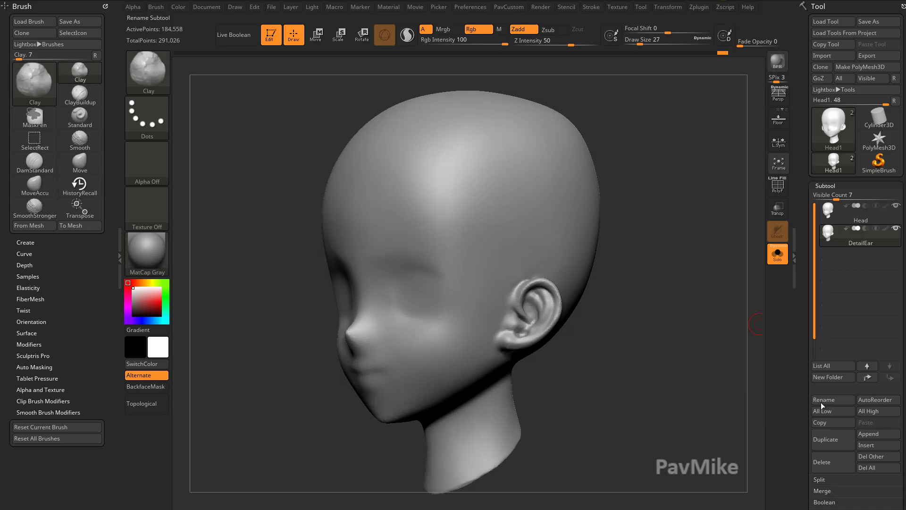
# Step: Make Head active, switch to the Standard brush (BST) and turn off Solo
pyautogui.click(860, 216)
pyautogui.moveTo(638, 287)
pyautogui.mouseDown()
pyautogui.moveTo(697, 283)
pyautogui.moveTo(614, 306)
pyautogui.moveTo(712, 315)
pyautogui.moveTo(622, 330)
pyautogui.moveTo(654, 310)
pyautogui.mouseUp()
pyautogui.keyDown('alt'); pyautogui.click(534, 303); pyautogui.keyUp('alt')
pyautogui.press('b')
pyautogui.press('s')
pyautogui.press('t')
pyautogui.keyDown('alt'); pyautogui.click(569, 264); pyautogui.keyUp('alt')
pyautogui.moveTo(597, 321); pyautogui.dragTo(576, 325)
pyautogui.moveTo(644, 300)
pyautogui.mouseDown()
pyautogui.moveTo(655, 269)
pyautogui.moveTo(645, 287)
pyautogui.moveTo(702, 285)
pyautogui.moveTo(655, 289)
pyautogui.moveTo(641, 303)
pyautogui.mouseUp()
pyautogui.click(779, 264)
# Step: Set the brush size to 31 and select the ZProject brush (BZP)
pyautogui.write('s31')
pyautogui.press('Return')
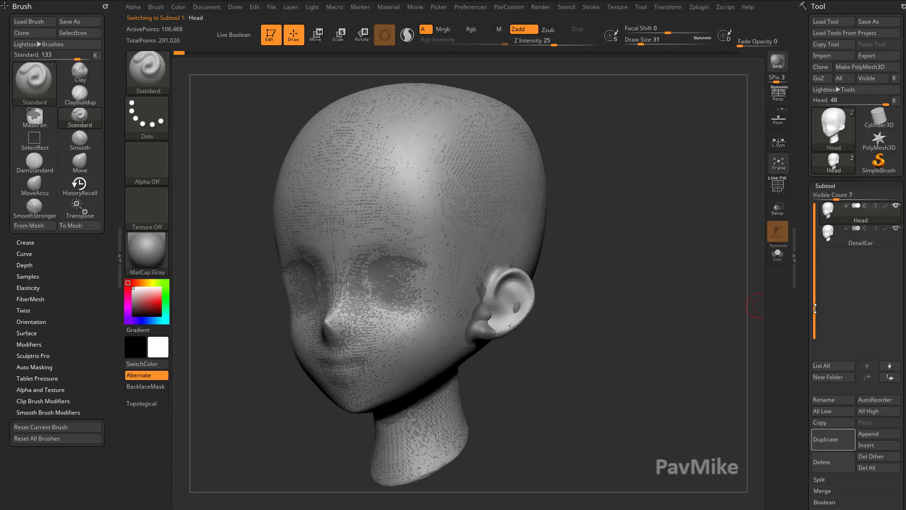
pyautogui.press('b')
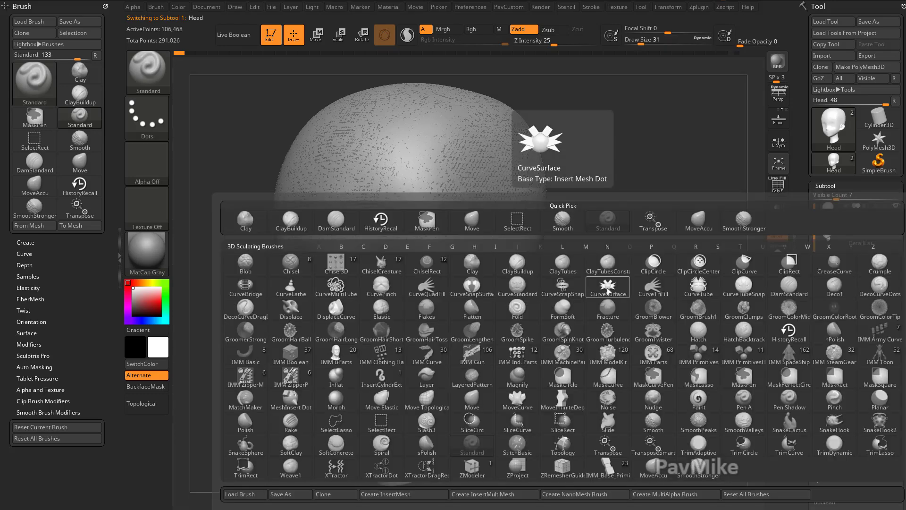
pyautogui.press('z')
pyautogui.press('p')
# Step: Turn on symmetry, make Head active and make a ZProject stroke over the ear
pyautogui.moveTo(634, 371); pyautogui.dragTo(501, 295)
pyautogui.moveTo(557, 309); pyautogui.dragTo(716, 282)
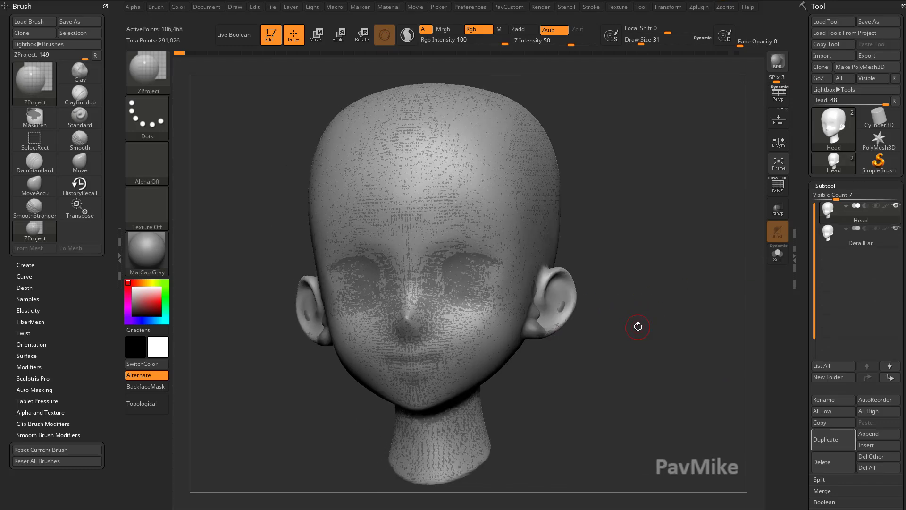
pyautogui.press('s')
pyautogui.moveTo(587, 298)
pyautogui.mouseDown()
pyautogui.moveTo(614, 297)
pyautogui.moveTo(640, 269)
pyautogui.mouseUp()
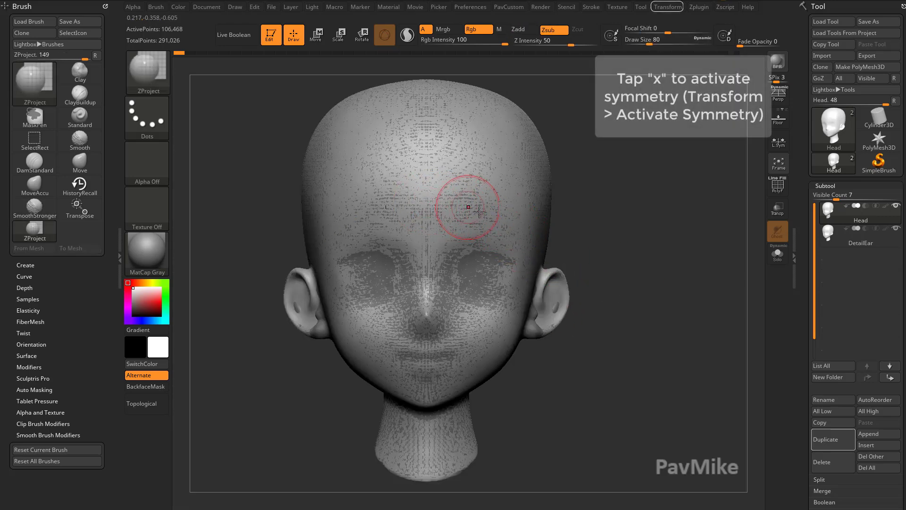
pyautogui.moveTo(590, 246)
pyautogui.mouseDown()
pyautogui.moveTo(672, 307)
pyautogui.moveTo(694, 310)
pyautogui.moveTo(651, 314)
pyautogui.moveTo(647, 326)
pyautogui.mouseUp()
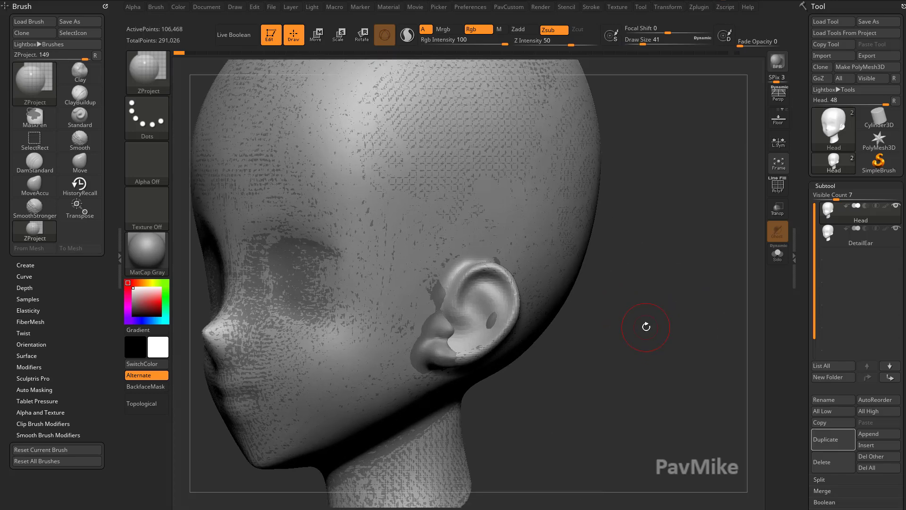
pyautogui.moveTo(642, 278)
pyautogui.mouseDown()
pyautogui.moveTo(627, 309)
pyautogui.moveTo(654, 312)
pyautogui.moveTo(664, 326)
pyautogui.mouseUp()
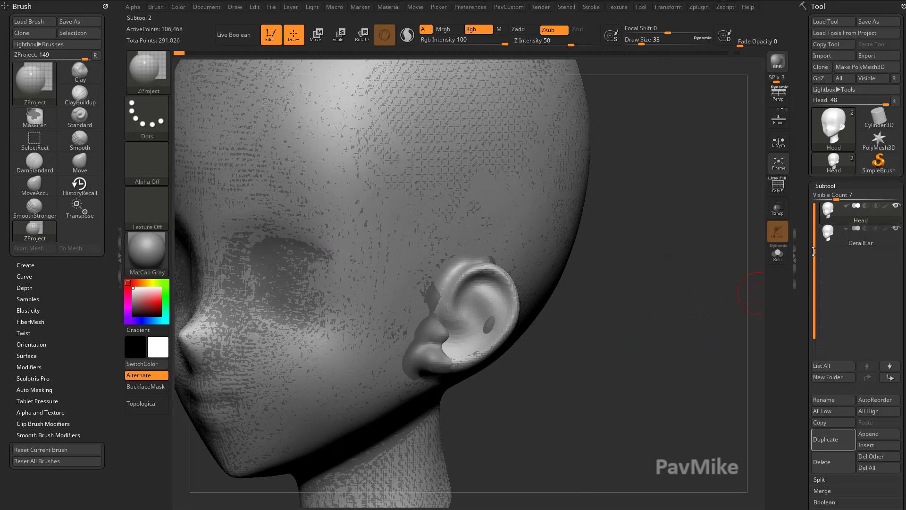
pyautogui.click(859, 236)
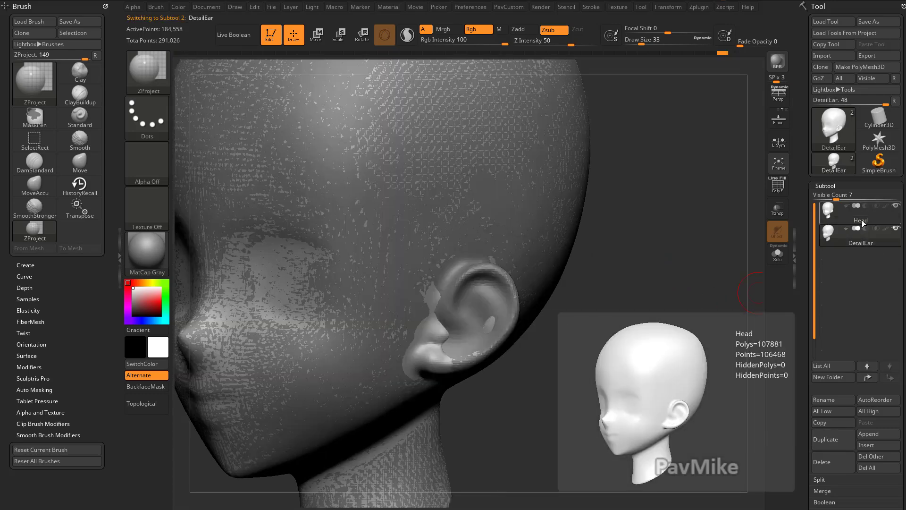
pyautogui.click(863, 224)
pyautogui.keyDown('alt'); pyautogui.moveTo(670, 276); pyautogui.dragTo(647, 293); pyautogui.keyUp('alt')
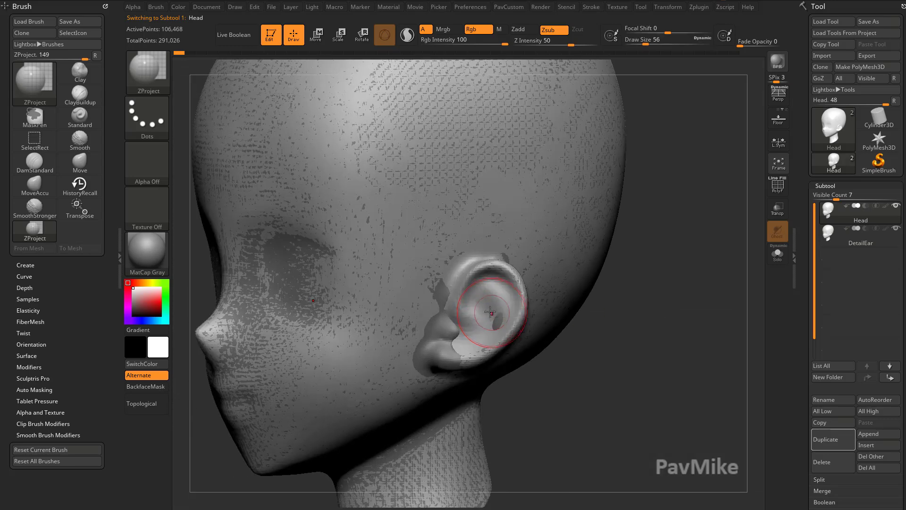
pyautogui.click(456, 320)
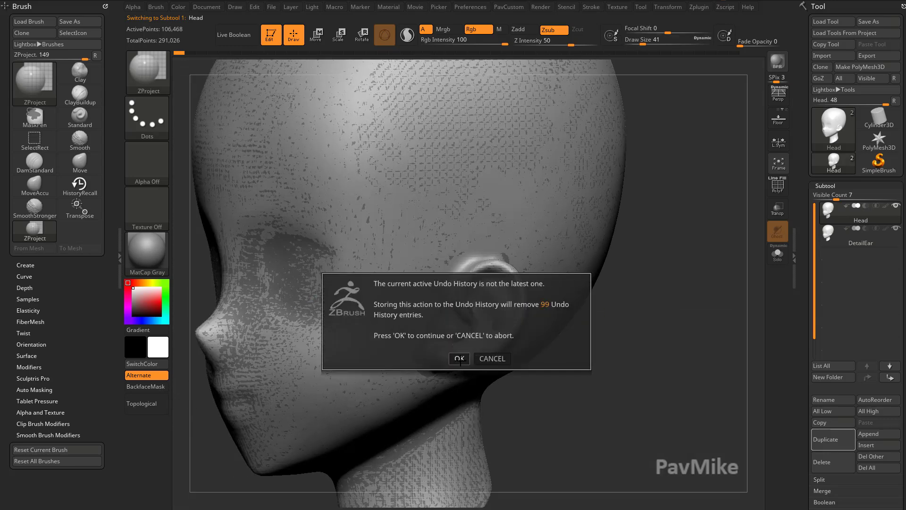
# Step: Accept discarding the undo entries and project detail onto the ear lobe at size 37
pyautogui.click(460, 358)
pyautogui.keyDown('alt'); pyautogui.moveTo(631, 259); pyautogui.dragTo(441, 316); pyautogui.keyUp('alt')
pyautogui.moveTo(438, 312); pyautogui.dragTo(538, 290, button='right')
pyautogui.press('[')
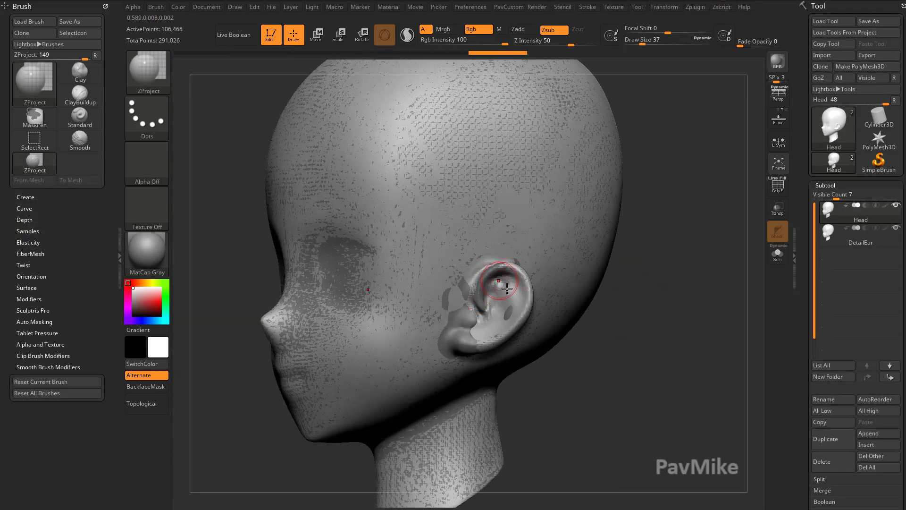
pyautogui.moveTo(501, 302); pyautogui.dragTo(519, 327, button='right')
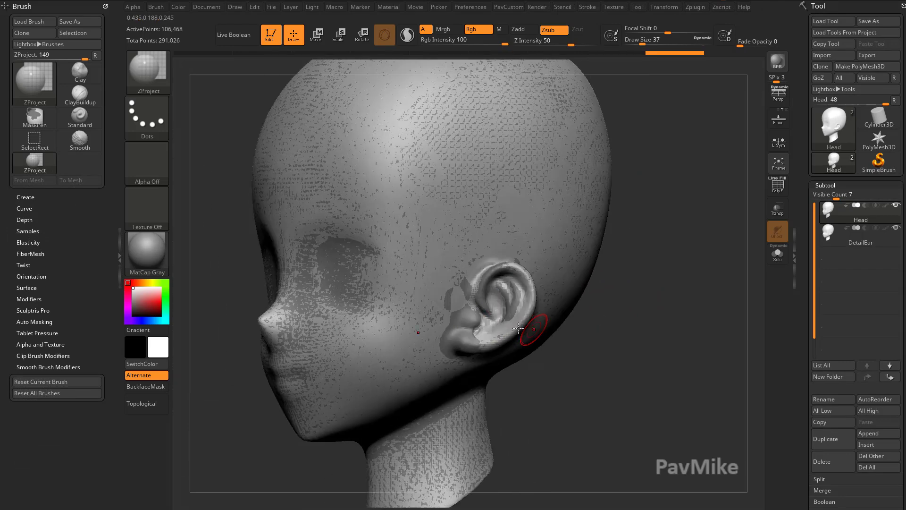
pyautogui.moveTo(576, 326); pyautogui.dragTo(479, 322, button='right')
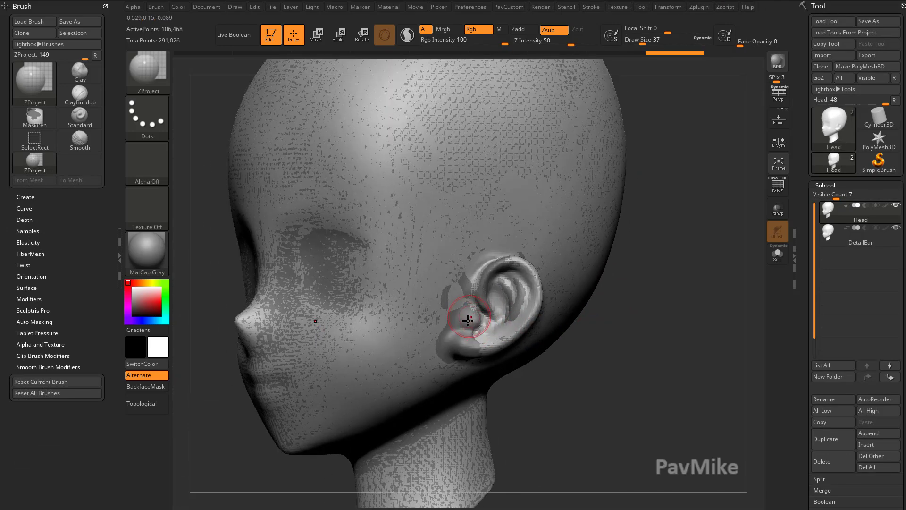
pyautogui.moveTo(456, 332); pyautogui.dragTo(459, 351)
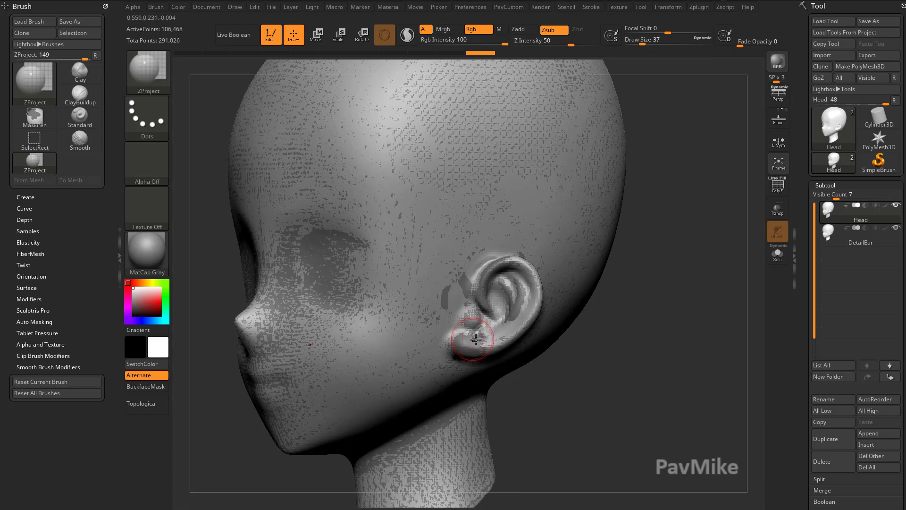
# Step: Rotate around the head to inspect the projected ear from behind and both sides
pyautogui.moveTo(633, 324); pyautogui.dragTo(466, 344, button='right')
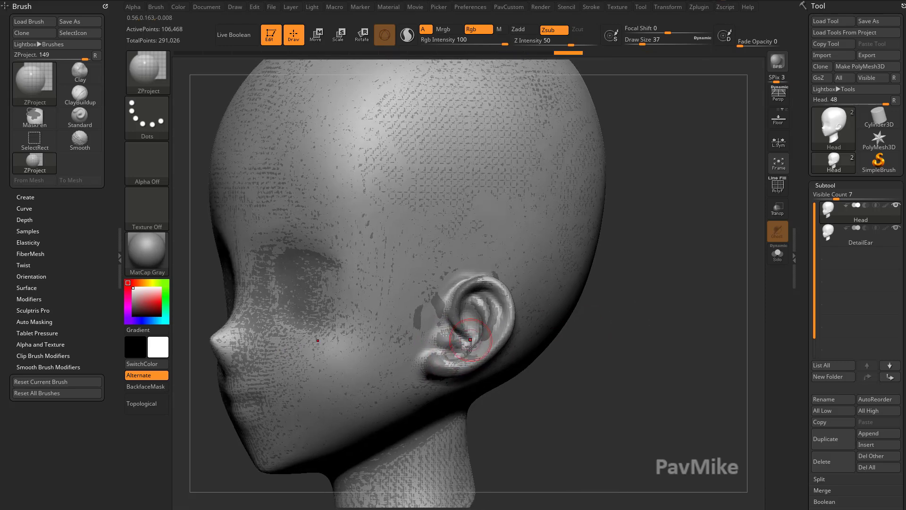
pyautogui.moveTo(619, 326); pyautogui.dragTo(499, 320, button='right')
pyautogui.moveTo(610, 325); pyautogui.dragTo(495, 314, button='right')
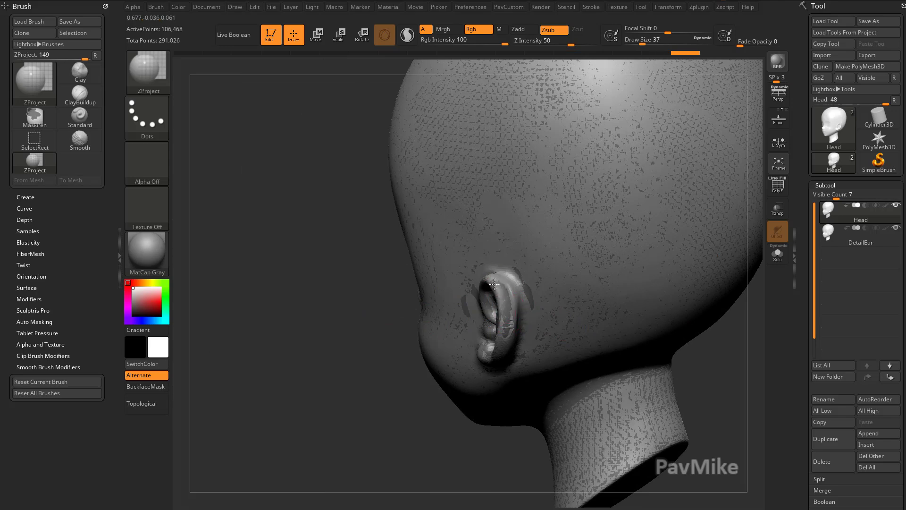
pyautogui.moveTo(368, 326); pyautogui.dragTo(506, 282, button='right')
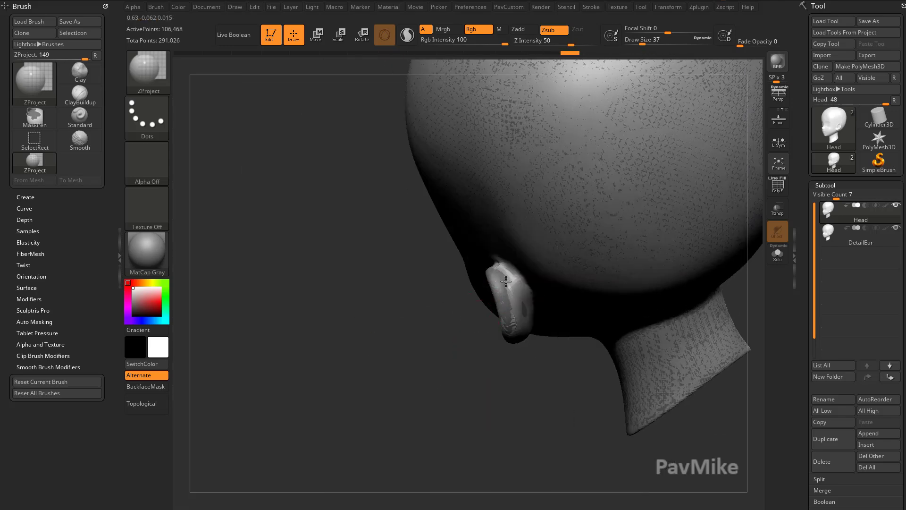
pyautogui.moveTo(516, 343); pyautogui.dragTo(525, 308, button='right')
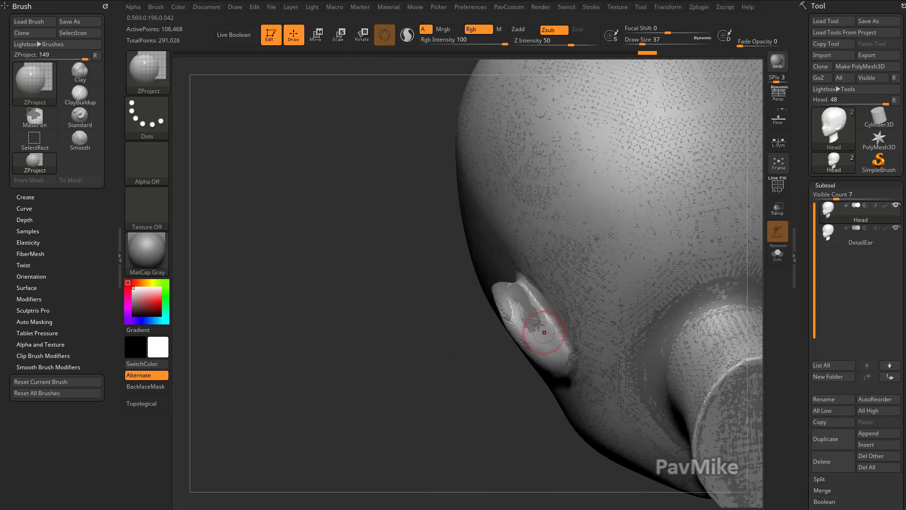
pyautogui.press('f')
pyautogui.moveTo(647, 329); pyautogui.dragTo(527, 267, button='right')
pyautogui.click(778, 258)
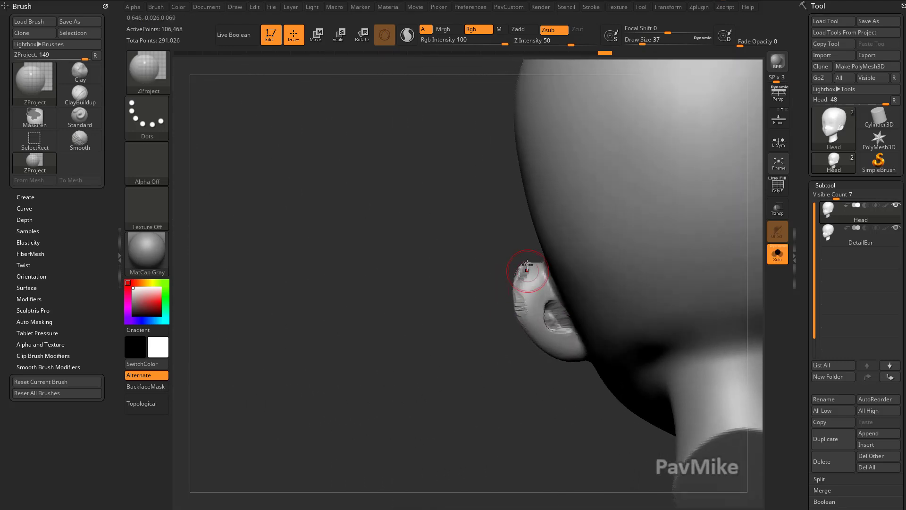
pyautogui.moveTo(547, 305); pyautogui.dragTo(571, 299, button='right')
pyautogui.moveTo(486, 336); pyautogui.dragTo(595, 359, button='right')
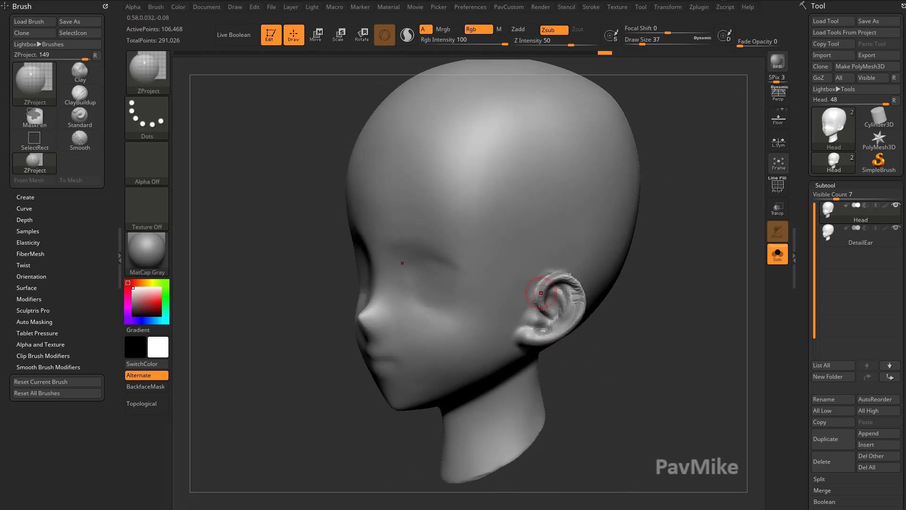
pyautogui.moveTo(541, 310); pyautogui.dragTo(855, 234, button='right')
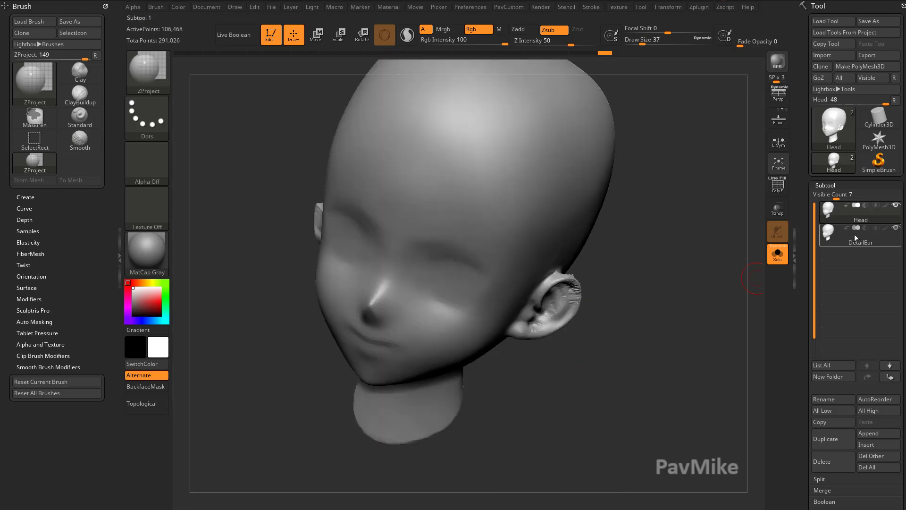
pyautogui.click(778, 253)
pyautogui.moveTo(699, 303); pyautogui.dragTo(378, 245, button='right')
# Step: Roll the Undo History back to its start and show all subtools again
pyautogui.moveTo(572, 304); pyautogui.dragTo(644, 303, button='right')
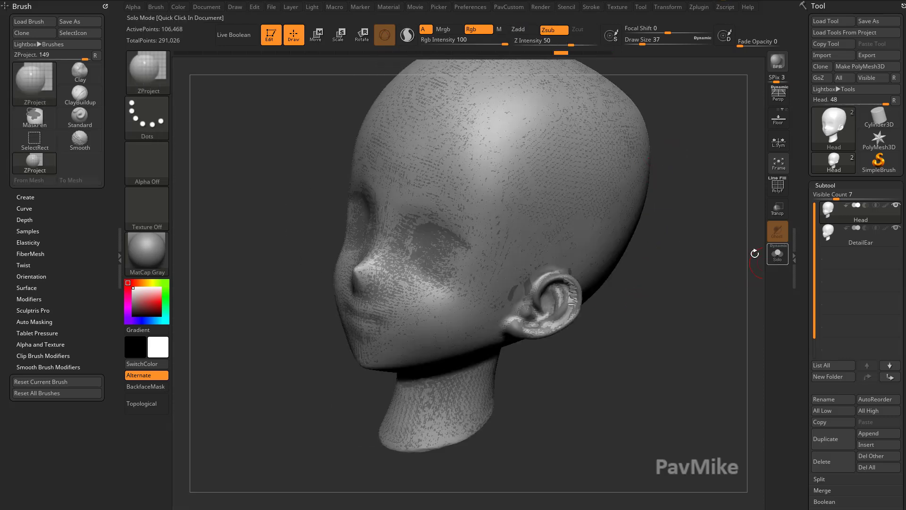
pyautogui.press('ctrl')
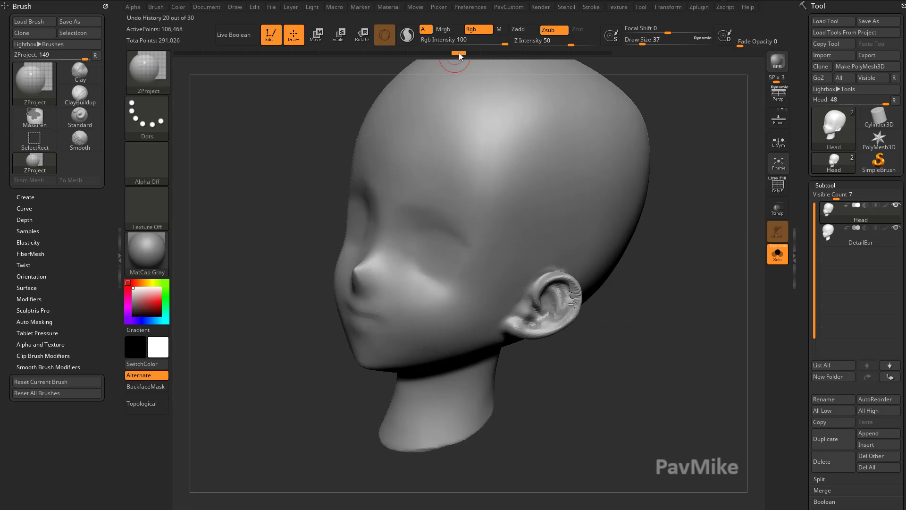
pyautogui.moveTo(348, 55); pyautogui.dragTo(181, 53)
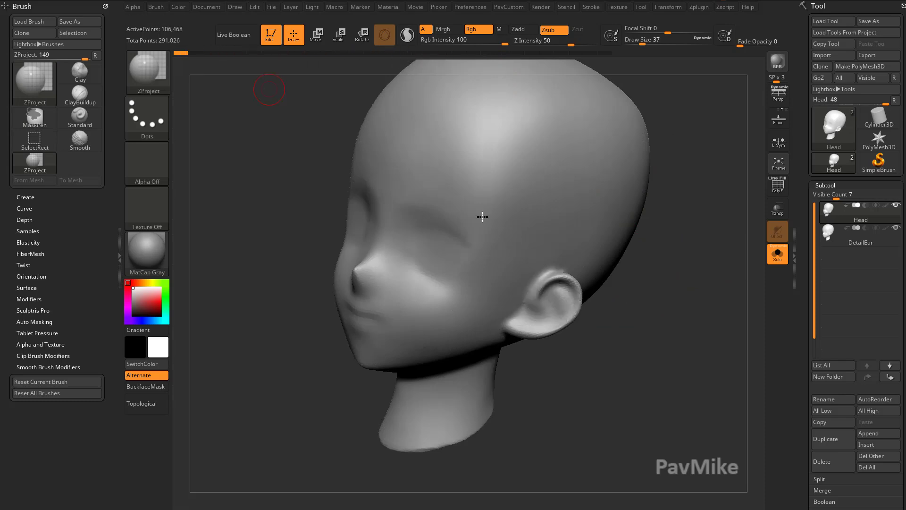
pyautogui.moveTo(641, 345); pyautogui.dragTo(756, 274, button='right')
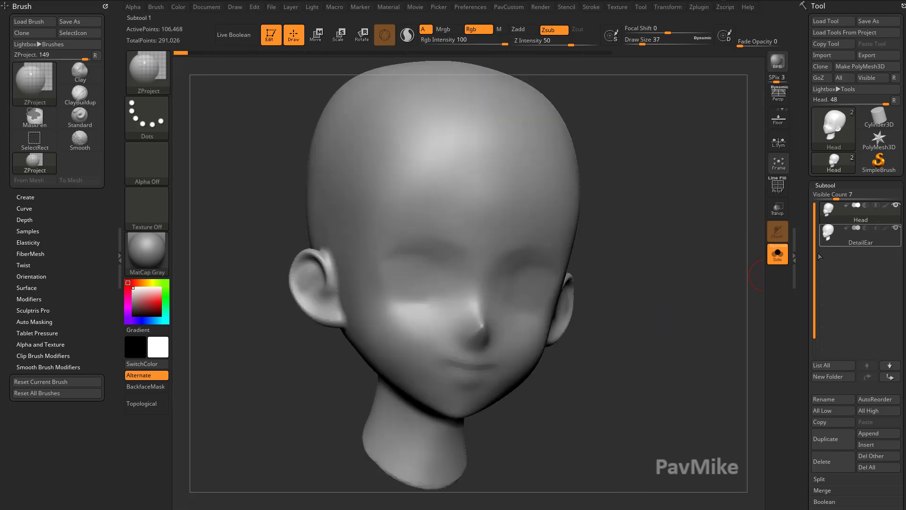
pyautogui.click(778, 254)
# Step: ZProject over the ear at Draw Size 56, accept the warning, and isolate Head to check
pyautogui.moveTo(689, 289); pyautogui.dragTo(555, 294, button='right')
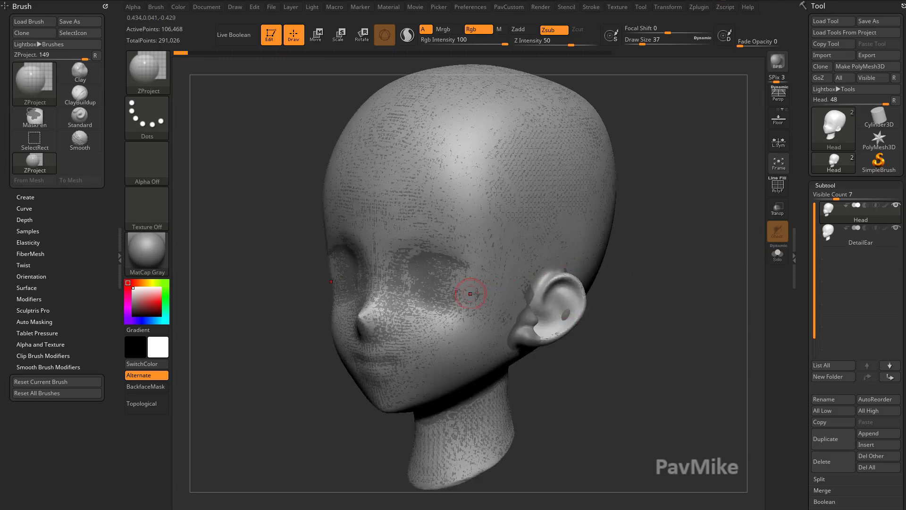
pyautogui.moveTo(475, 281)
pyautogui.mouseDown(button='right')
pyautogui.moveTo(611, 295)
pyautogui.moveTo(505, 326)
pyautogui.mouseUp(button='right')
pyautogui.moveTo(486, 349)
pyautogui.mouseDown()
pyautogui.moveTo(496, 282)
pyautogui.moveTo(535, 316)
pyautogui.moveTo(520, 345)
pyautogui.mouseUp()
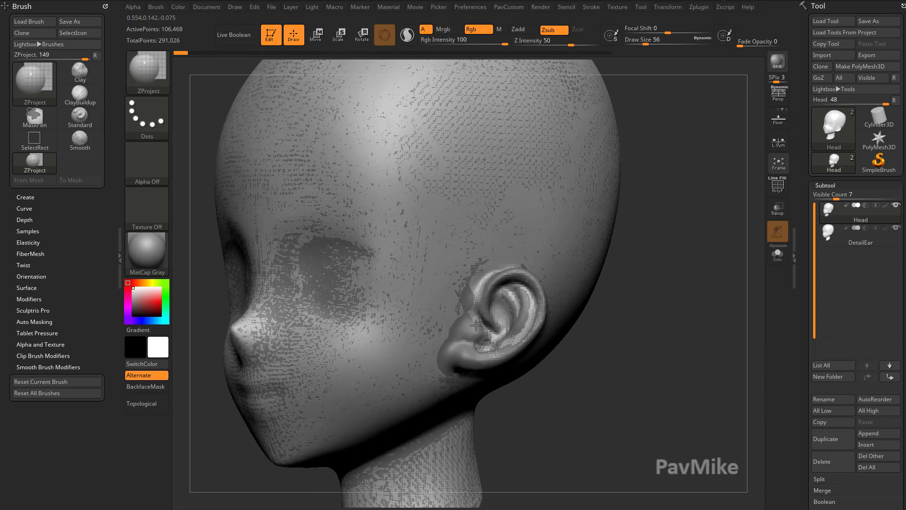
pyautogui.moveTo(476, 326); pyautogui.dragTo(481, 311)
pyautogui.click(466, 414)
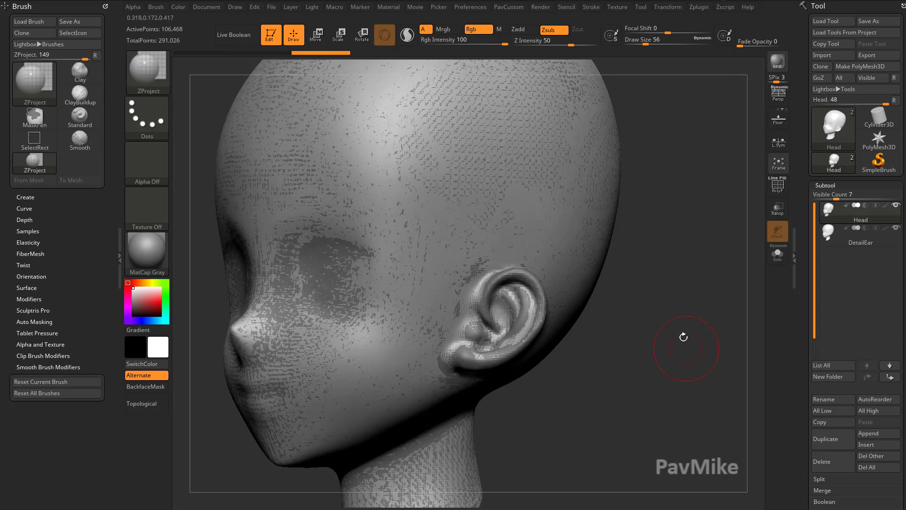
pyautogui.click(778, 255)
pyautogui.moveTo(695, 354); pyautogui.dragTo(546, 289)
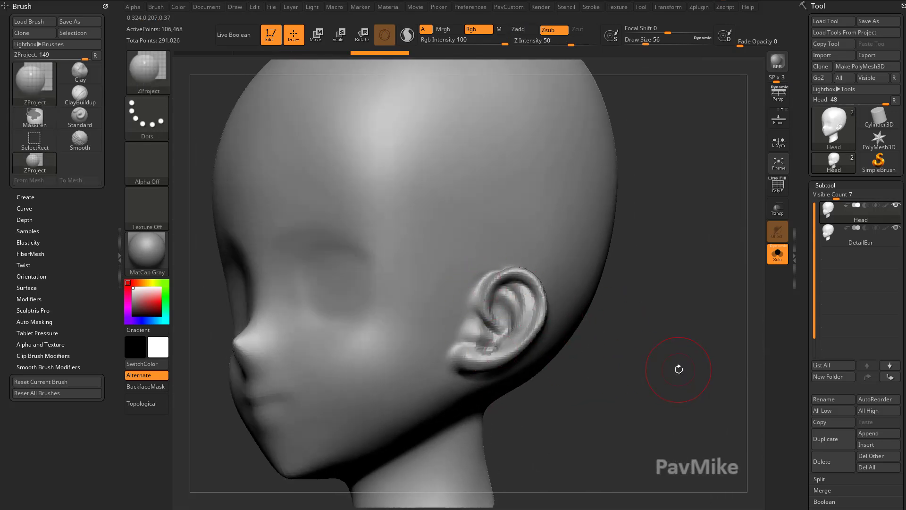
pyautogui.moveTo(677, 367); pyautogui.dragTo(643, 350)
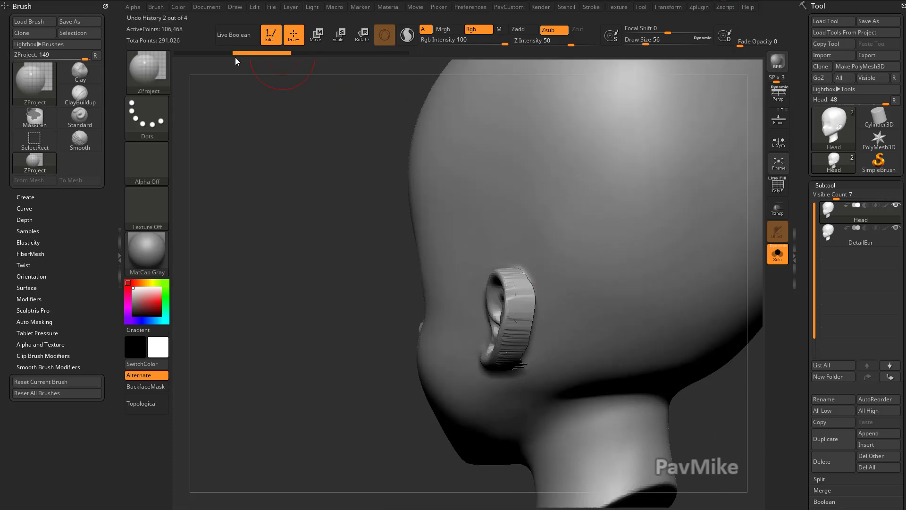
# Step: Step back one undo, set brush size to 31 and show DetailEar beside the Head again
pyautogui.click(231, 54)
pyautogui.press('[')
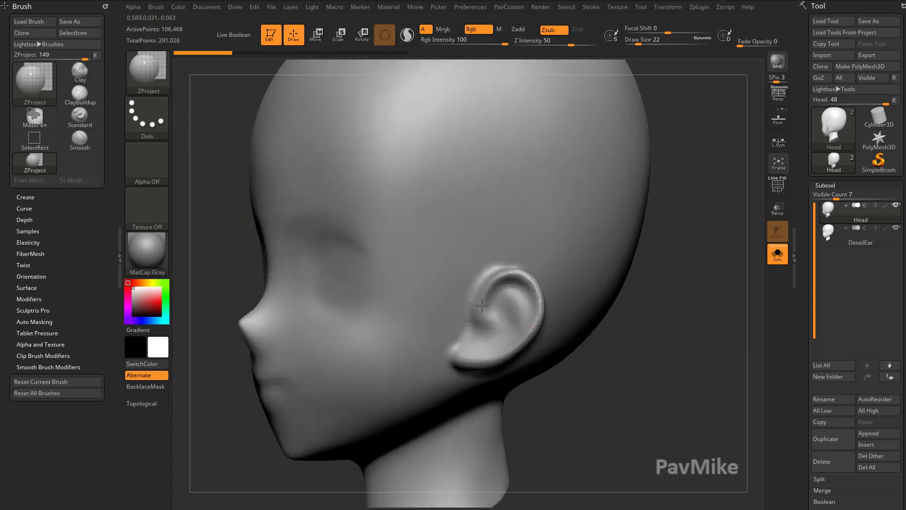
pyautogui.press('s')
pyautogui.keyDown('shift'); pyautogui.moveTo(648, 333); pyautogui.dragTo(416, 314); pyautogui.keyUp('shift')
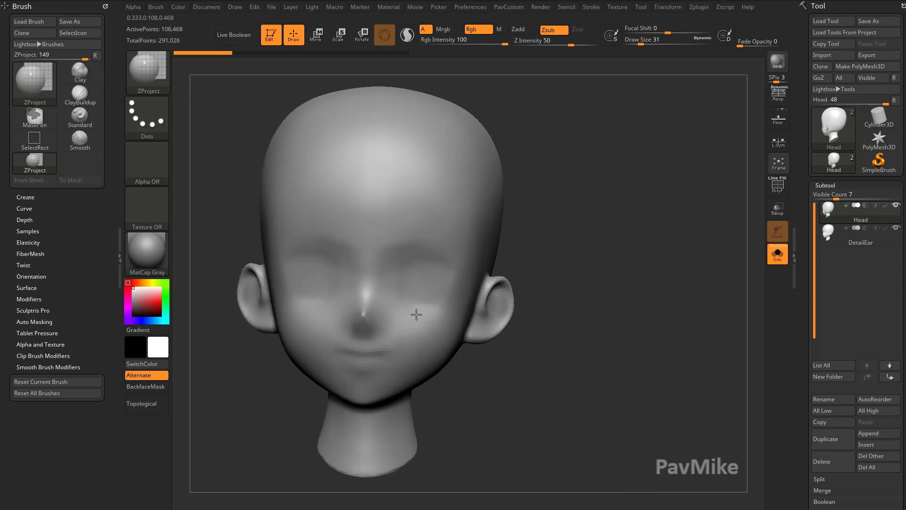
pyautogui.moveTo(647, 308); pyautogui.dragTo(603, 313)
pyautogui.click(778, 253)
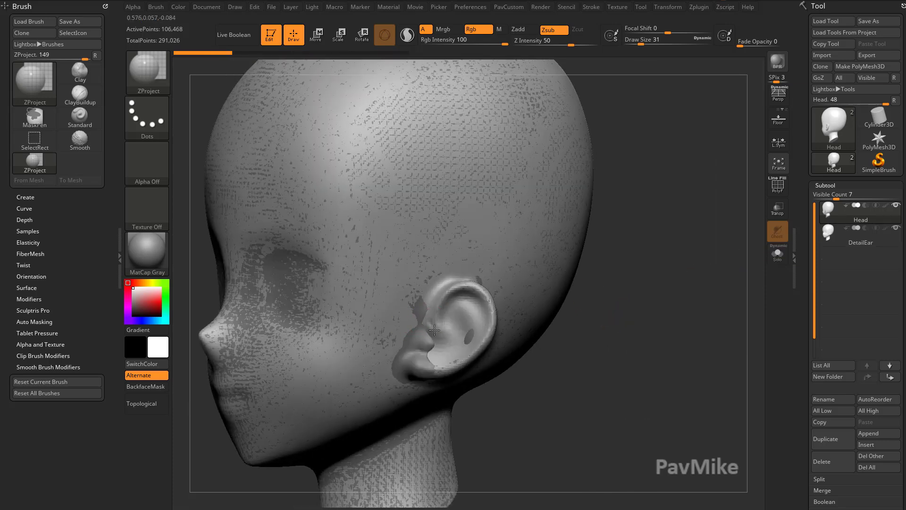
pyautogui.moveTo(434, 330); pyautogui.dragTo(423, 336)
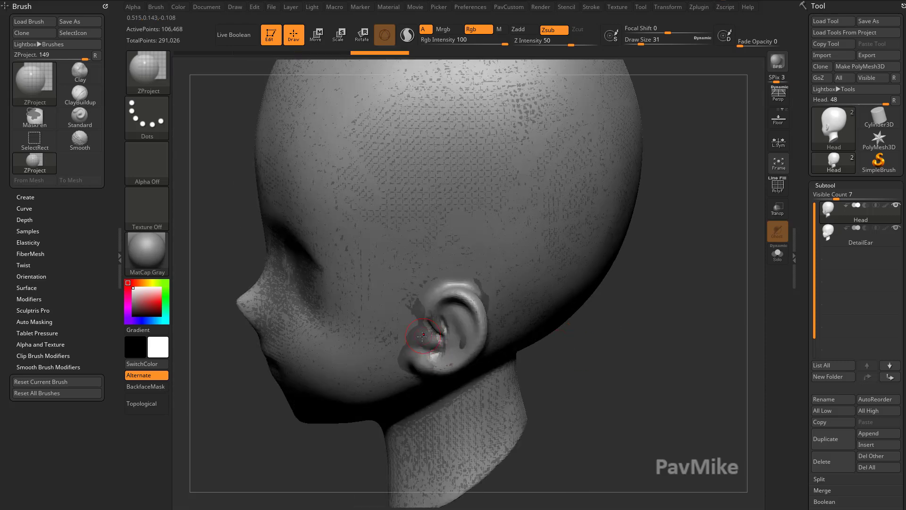
pyautogui.moveTo(572, 341); pyautogui.dragTo(433, 341)
pyautogui.moveTo(411, 352); pyautogui.dragTo(441, 357, button='right')
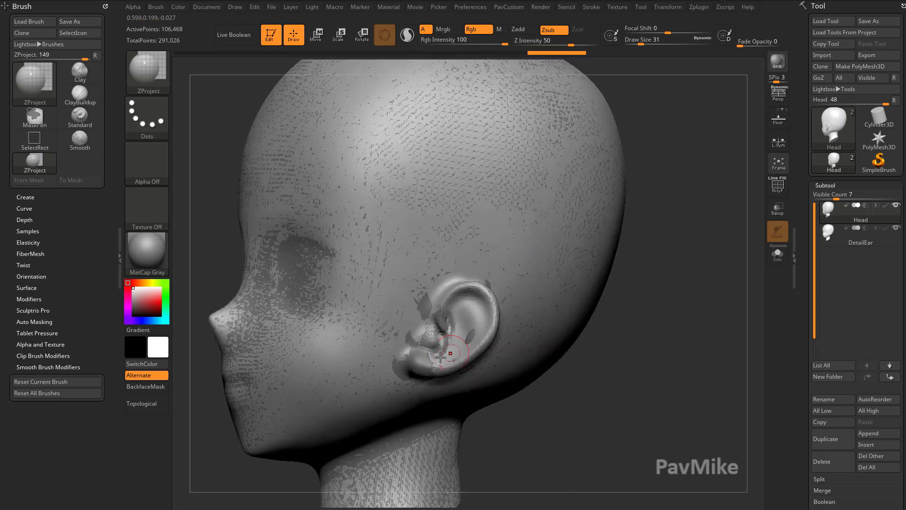
pyautogui.moveTo(426, 392)
pyautogui.mouseDown(button='right')
pyautogui.moveTo(411, 365)
pyautogui.moveTo(462, 376)
pyautogui.moveTo(431, 390)
pyautogui.moveTo(475, 355)
pyautogui.mouseUp(button='right')
# Step: Step back and forth through the undo history to compare the ear projection results
pyautogui.hotkey('ctrl', 'shift', 'z')
pyautogui.hotkey('ctrl', 'shift', 'z')
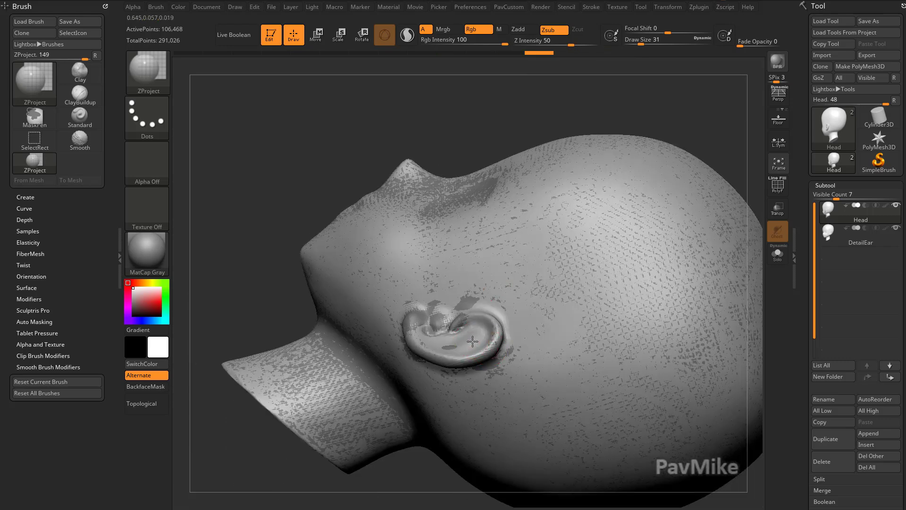
pyautogui.hotkey('ctrl', 'shift', 'z')
pyautogui.hotkey('ctrl', 'shift', 'z')
pyautogui.hotkey('ctrl', 'shift', 'z')
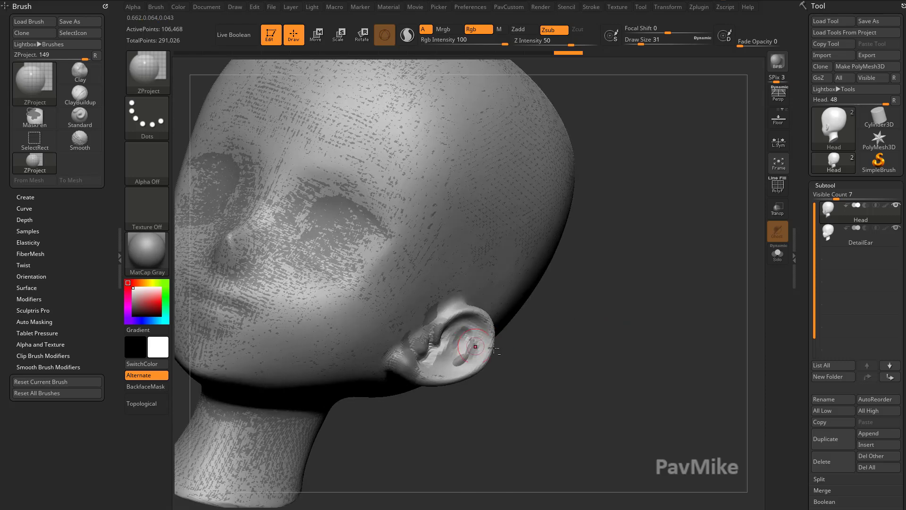
pyautogui.hotkey('ctrl', 'shift', 'z')
pyautogui.hotkey('ctrl', 'shift', 'z')
pyautogui.hotkey('ctrl', 'shift', 'z')
pyautogui.hotkey('ctrl', 'shift', 'z')
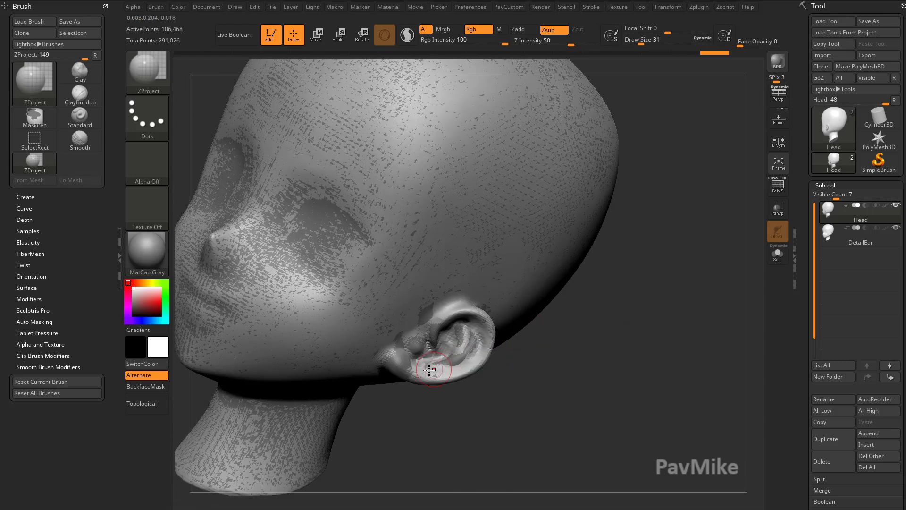
pyautogui.hotkey('ctrl', 'z')
pyautogui.hotkey('ctrl', 'z')
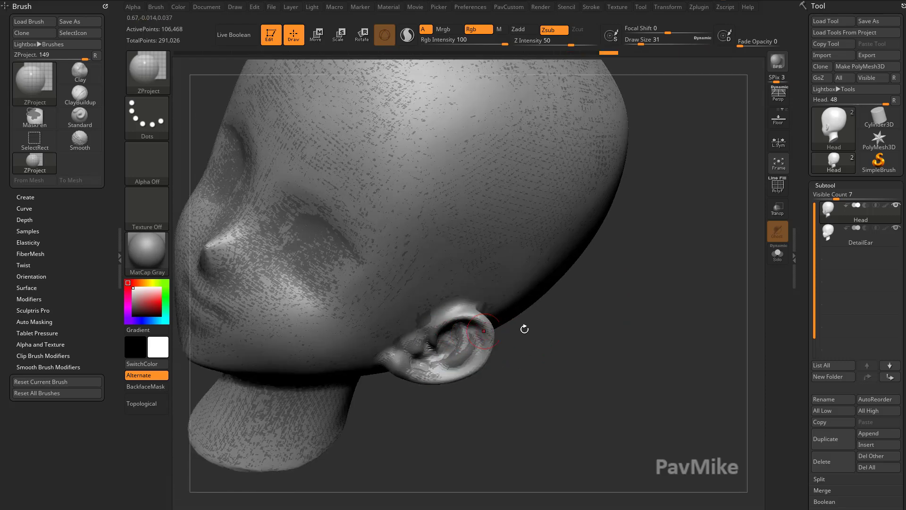
pyautogui.hotkey('ctrl', 'shift', 'z')
pyautogui.hotkey('ctrl', 'shift', 'z')
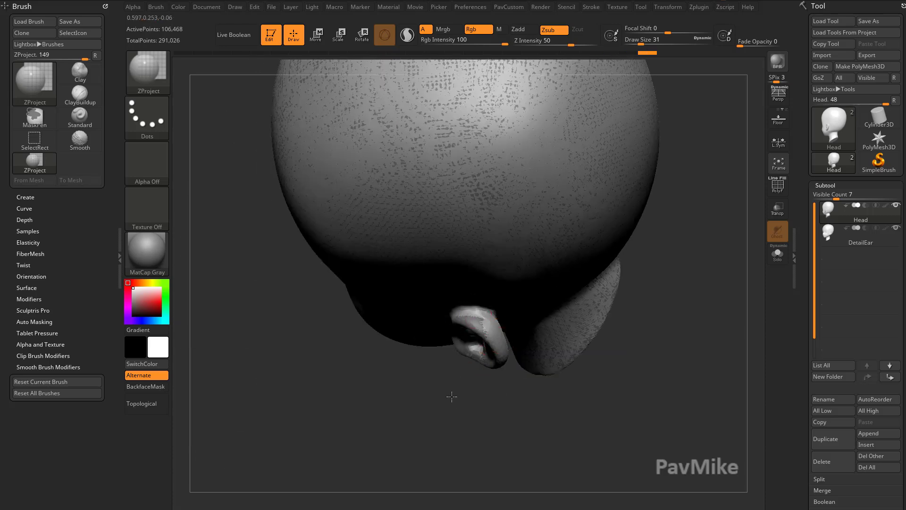
pyautogui.hotkey('ctrl', 'shift', 'z')
pyautogui.hotkey('ctrl', 'z')
pyautogui.hotkey('ctrl', 'z')
pyautogui.hotkey('ctrl', 'z')
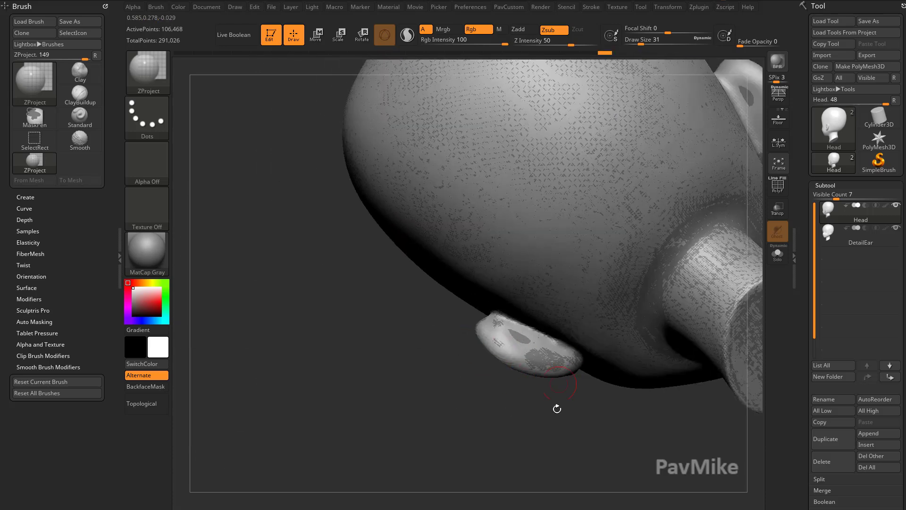
pyautogui.hotkey('ctrl', 'shift', 'z')
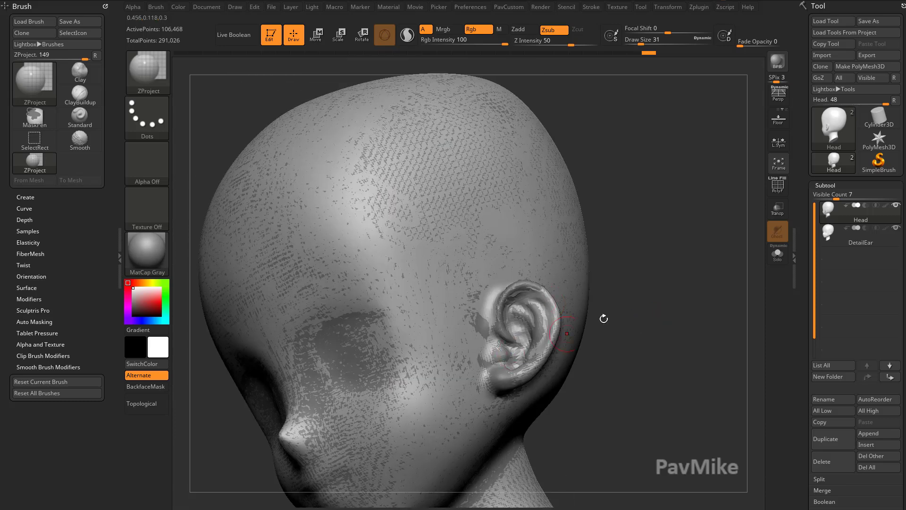
pyautogui.hotkey('ctrl', 'shift', 'z')
pyautogui.hotkey('ctrl', 'shift', 'z')
pyautogui.hotkey('ctrl', 'shift', 'z')
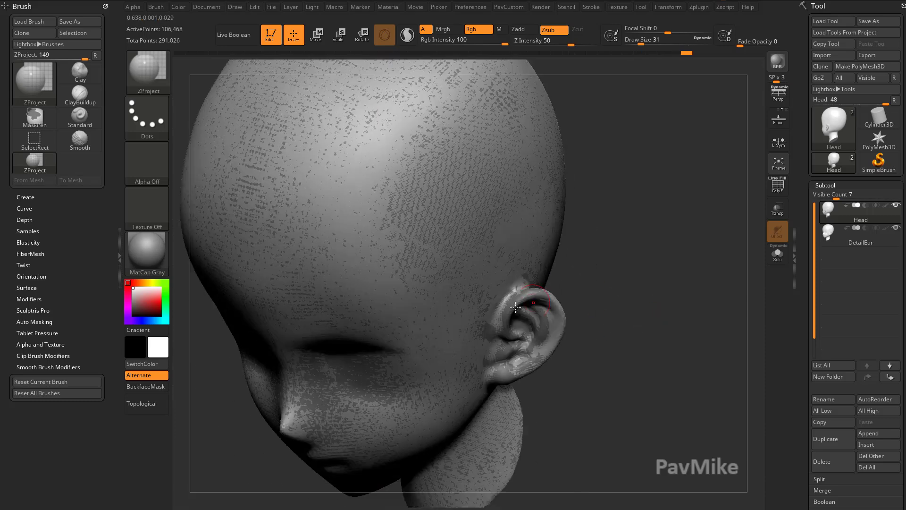
pyautogui.hotkey('ctrl', 'shift', 'z')
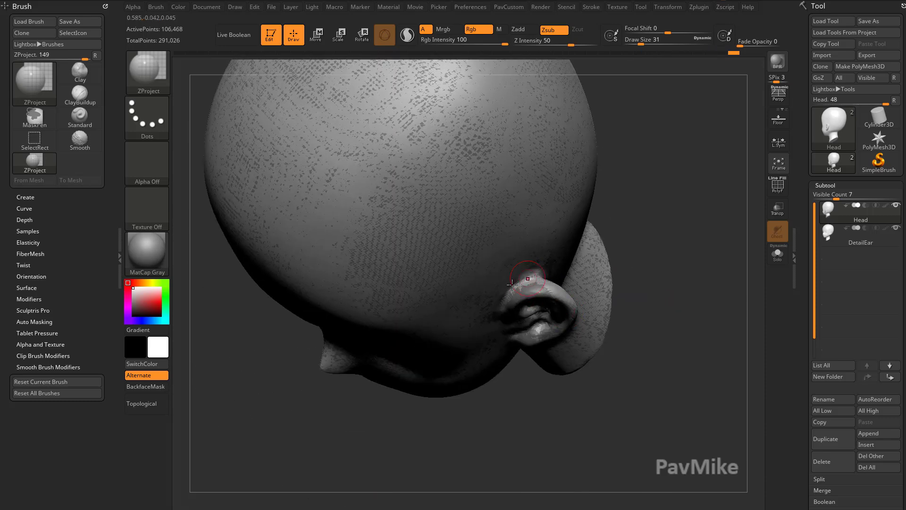
pyautogui.hotkey('ctrl', 'shift', 'z')
pyautogui.hotkey('ctrl', 'shift', 'z')
pyautogui.hotkey('ctrl', 'shift', 'z')
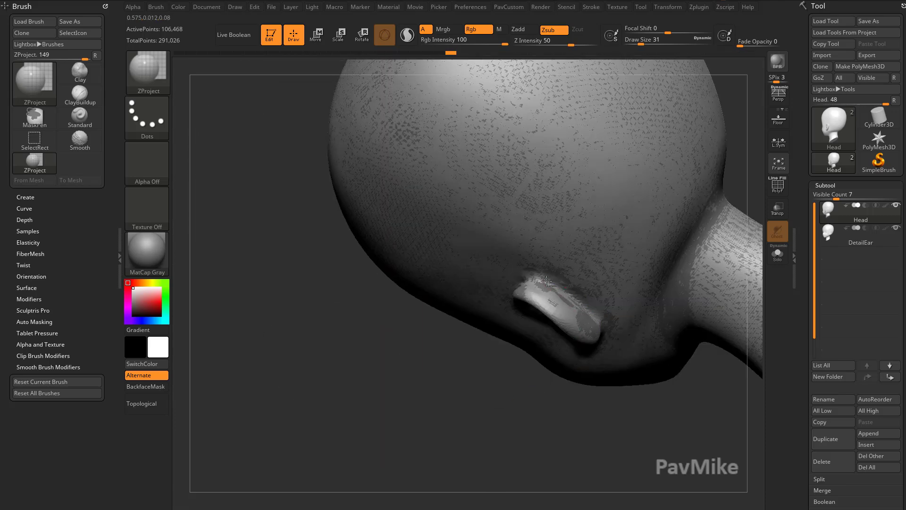
pyautogui.hotkey('ctrl', 'shift', 'z')
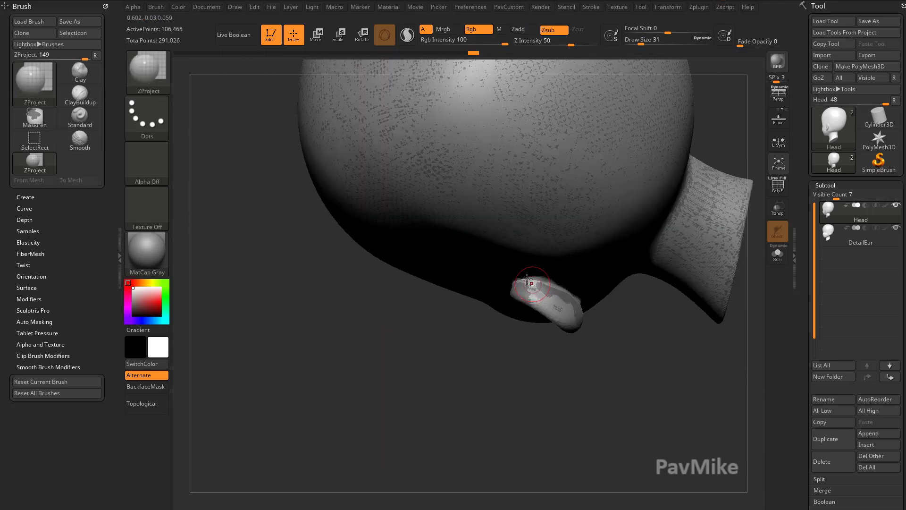
# Step: Toggle Solo to compare the Head alone against the DetailEar overlay
pyautogui.press('f')
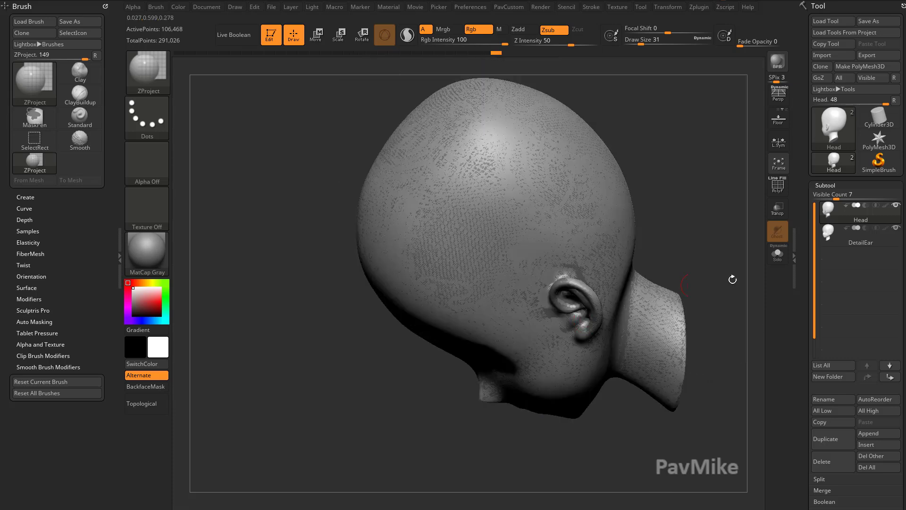
pyautogui.hotkey('shift', 'alt', 's')
pyautogui.moveTo(704, 300)
pyautogui.mouseDown()
pyautogui.moveTo(696, 263)
pyautogui.moveTo(644, 293)
pyautogui.moveTo(539, 306)
pyautogui.mouseUp()
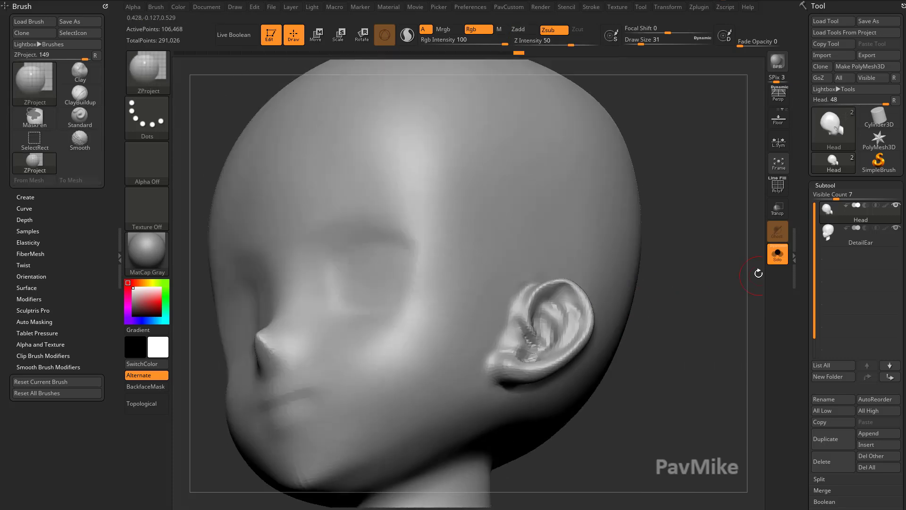
pyautogui.hotkey('shift', 'alt', 's')
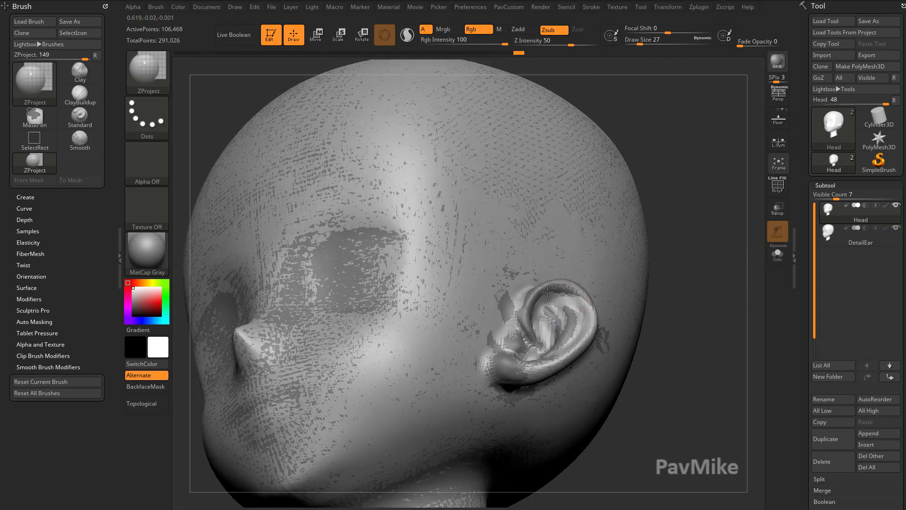
pyautogui.moveTo(575, 303); pyautogui.dragTo(577, 290, button='right')
pyautogui.click(778, 255)
pyautogui.moveTo(717, 270); pyautogui.dragTo(667, 293)
# Step: Enable BackfaceMask in the brush's Auto Masking options
pyautogui.moveTo(690, 261)
pyautogui.mouseDown()
pyautogui.moveTo(688, 243)
pyautogui.moveTo(576, 312)
pyautogui.mouseUp()
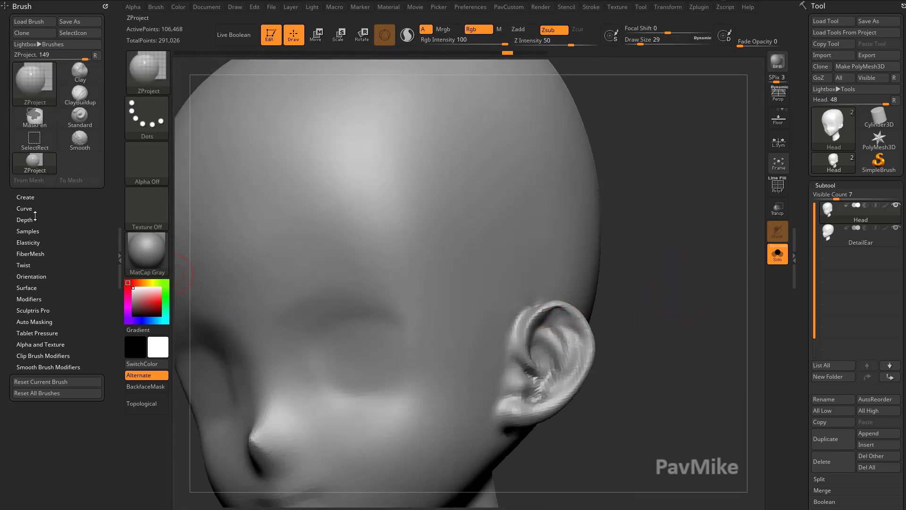
pyautogui.click(34, 321)
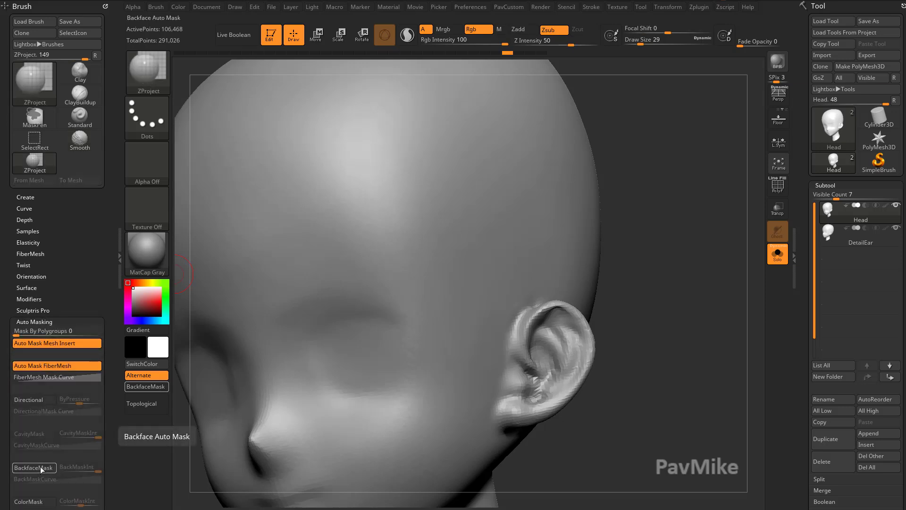
pyautogui.moveTo(678, 275); pyautogui.dragTo(523, 312)
pyautogui.press('shift')
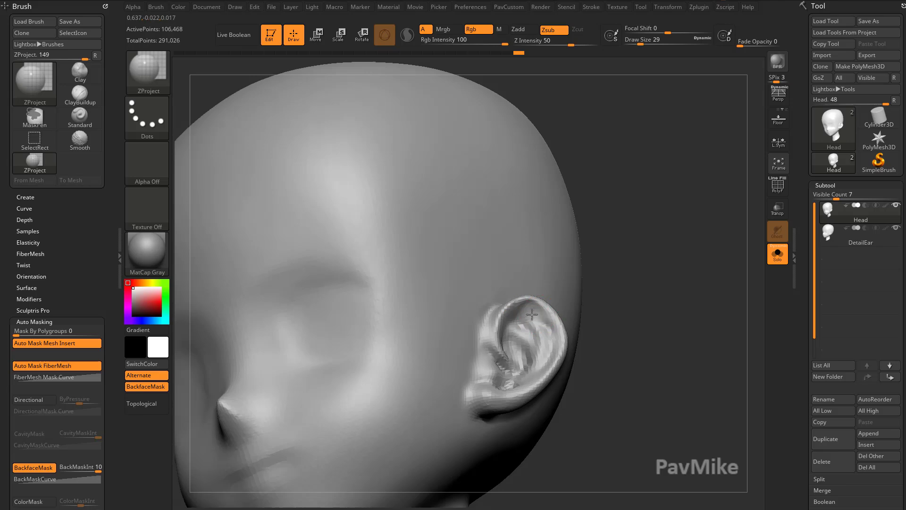
# Step: Continue ZProject strokes on the ear from below, then isolate Head to check it
pyautogui.click(532, 314)
pyautogui.moveTo(532, 314); pyautogui.dragTo(572, 356)
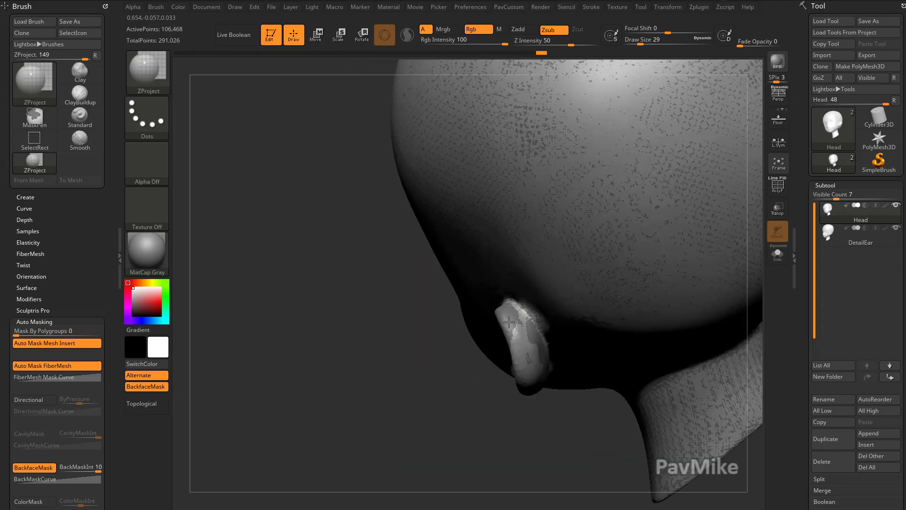
pyautogui.moveTo(509, 322); pyautogui.dragTo(516, 320, button='right')
pyautogui.moveTo(537, 367); pyautogui.dragTo(497, 335)
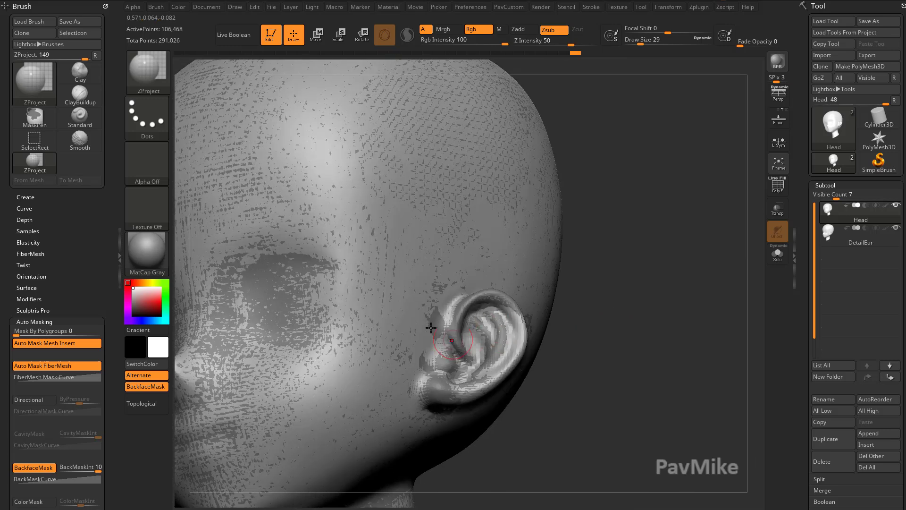
pyautogui.moveTo(555, 336); pyautogui.dragTo(429, 396)
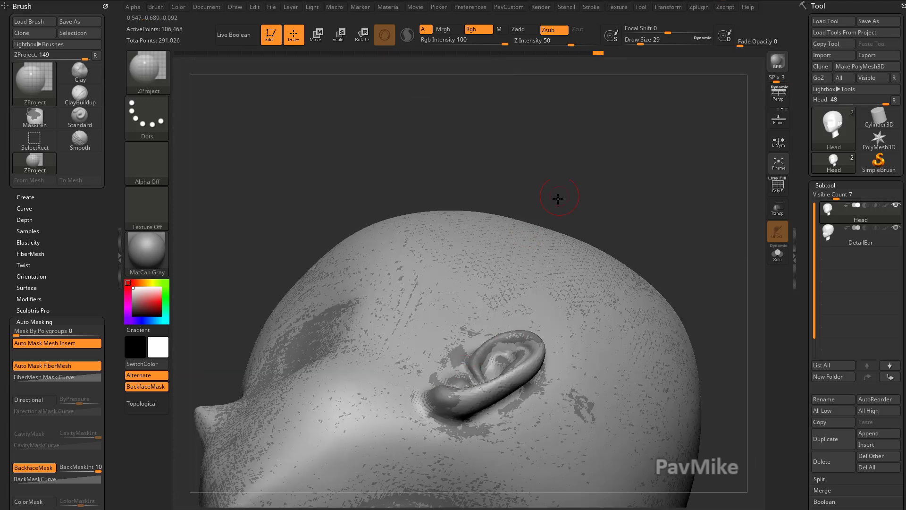
pyautogui.moveTo(558, 198)
pyautogui.mouseDown()
pyautogui.moveTo(476, 343)
pyautogui.moveTo(499, 322)
pyautogui.mouseUp()
pyautogui.click(777, 254)
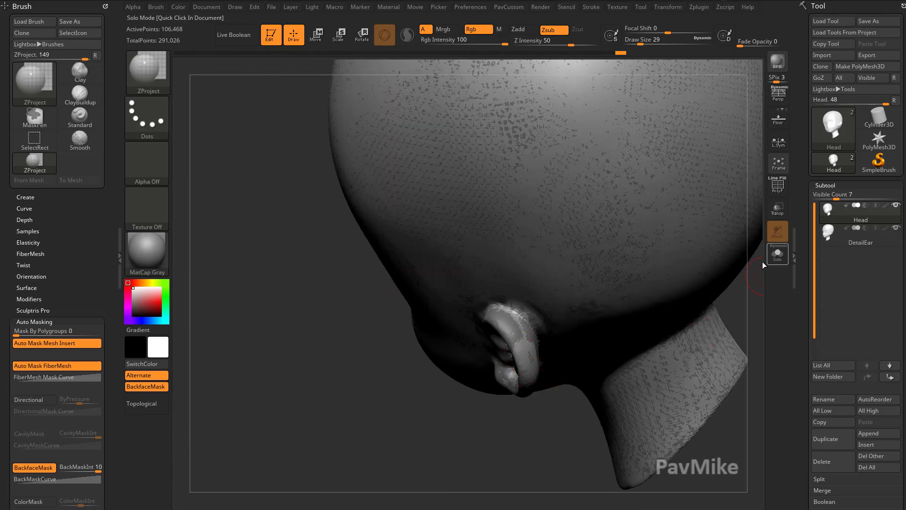
pyautogui.moveTo(510, 406)
pyautogui.mouseDown()
pyautogui.moveTo(655, 328)
pyautogui.moveTo(646, 305)
pyautogui.moveTo(633, 318)
pyautogui.moveTo(643, 304)
pyautogui.moveTo(610, 280)
pyautogui.moveTo(658, 294)
pyautogui.moveTo(594, 284)
pyautogui.moveTo(763, 255)
pyautogui.mouseUp()
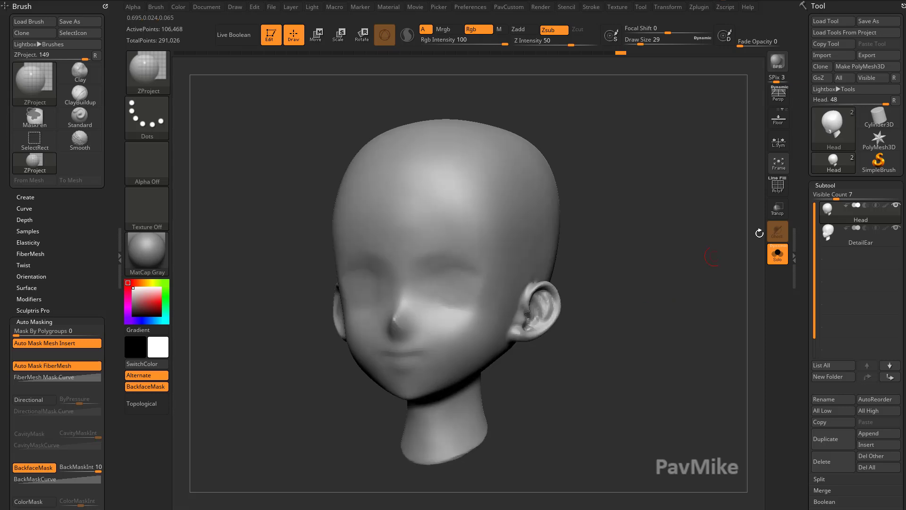
# Step: Mirror and Weld the Head so both ears carry the projected detail
pyautogui.click(778, 186)
pyautogui.moveTo(681, 265); pyautogui.dragTo(663, 290)
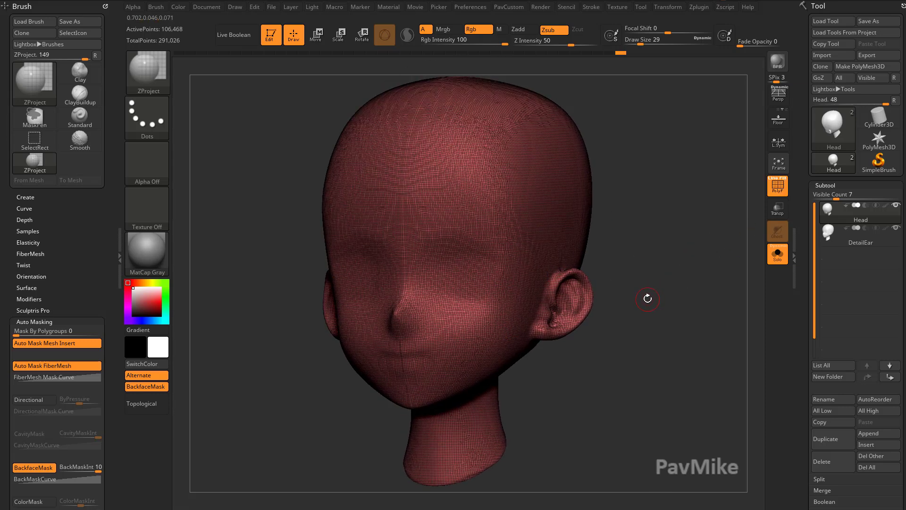
pyautogui.press('space')
pyautogui.click(663, 210)
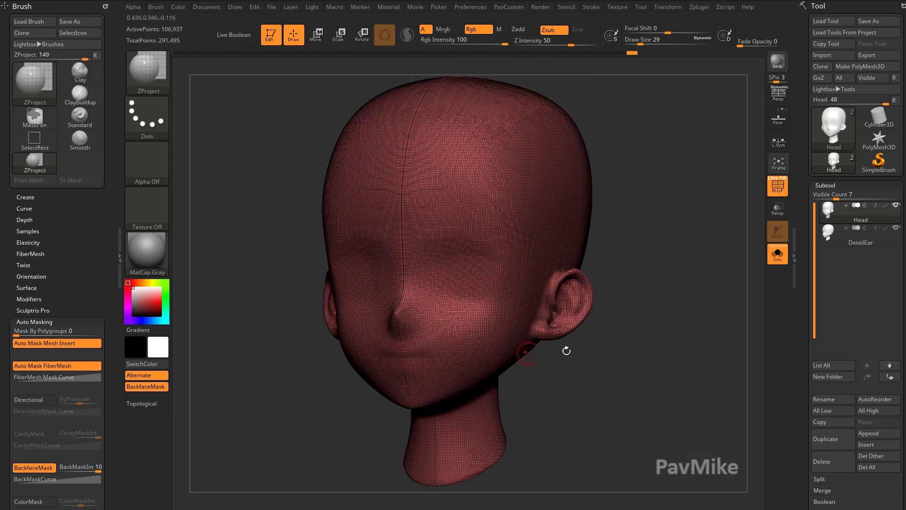
pyautogui.moveTo(569, 350)
pyautogui.keyDown('shift'); pyautogui.mouseDown()
pyautogui.moveTo(674, 303)
pyautogui.moveTo(643, 346)
pyautogui.moveTo(658, 324)
pyautogui.moveTo(636, 314)
pyautogui.moveTo(670, 306)
pyautogui.mouseUp(); pyautogui.keyUp('shift')
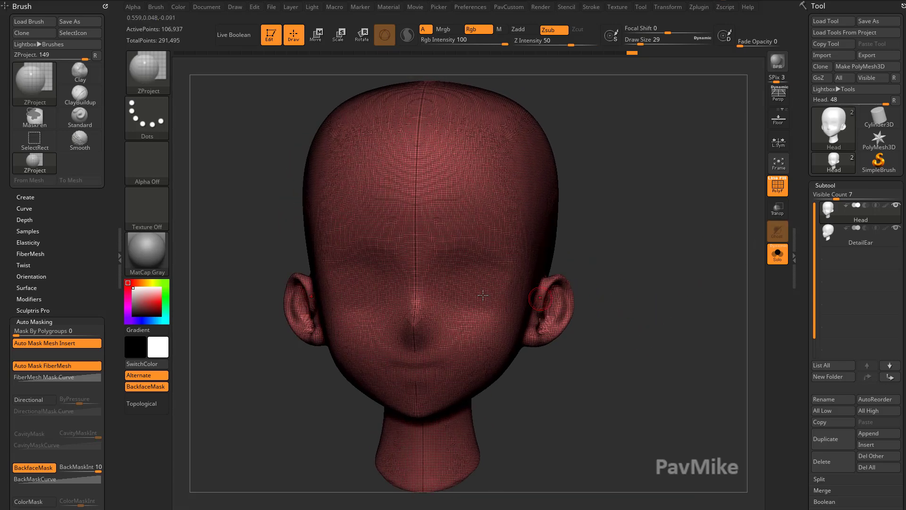
pyautogui.hotkey('shift', 'f')
pyautogui.moveTo(660, 269); pyautogui.dragTo(617, 300)
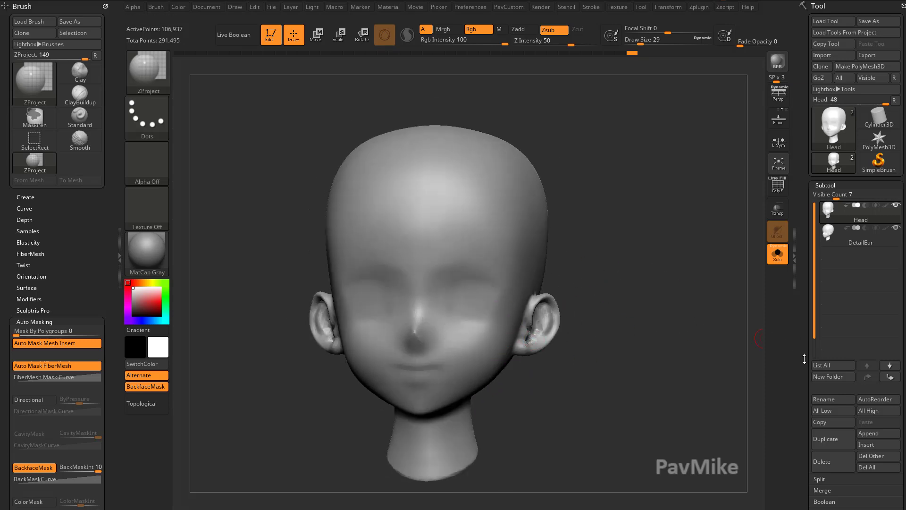
# Step: Apply Smart ReSym from Tool > Deformation and raise the Draw Size
pyautogui.scroll(-10, 805, 359)
pyautogui.press('shift')
pyautogui.keyDown('shift'); pyautogui.click(830, 254); pyautogui.keyUp('shift')
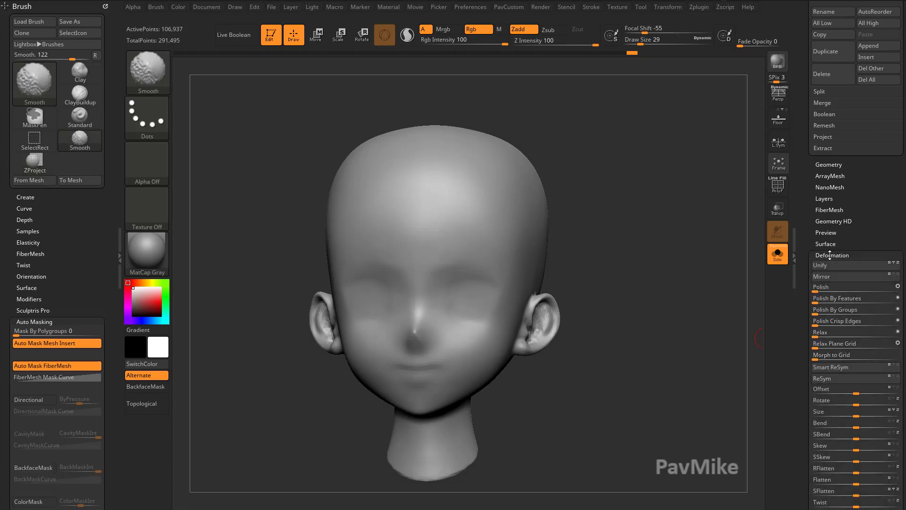
pyautogui.click(830, 255)
pyautogui.click(831, 255)
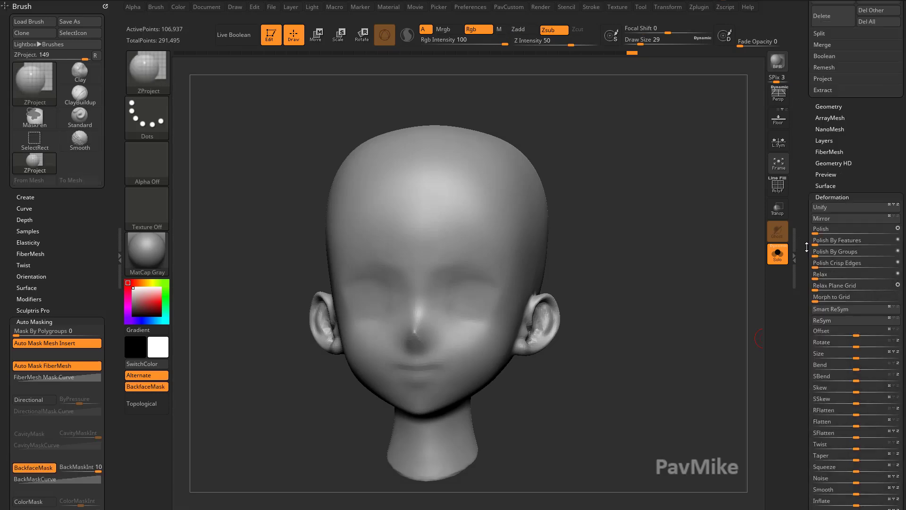
pyautogui.click(837, 309)
pyautogui.press('s')
pyautogui.click(668, 326)
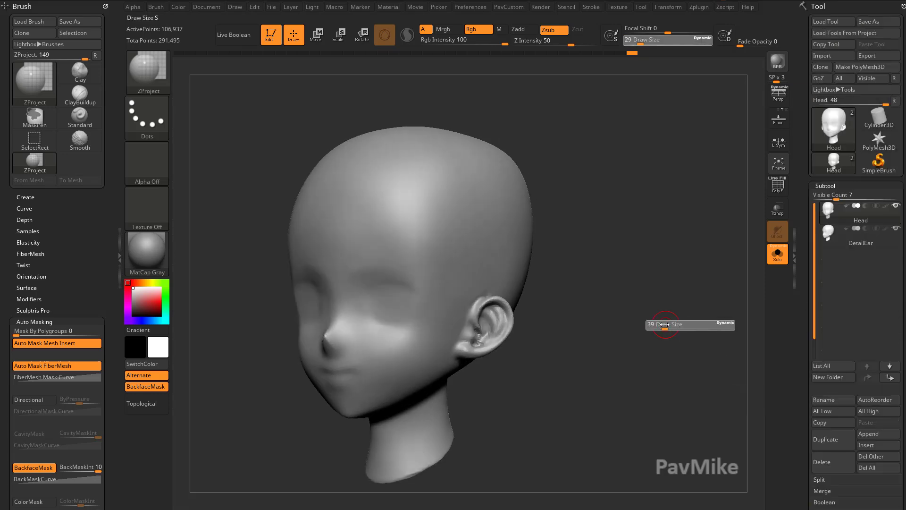